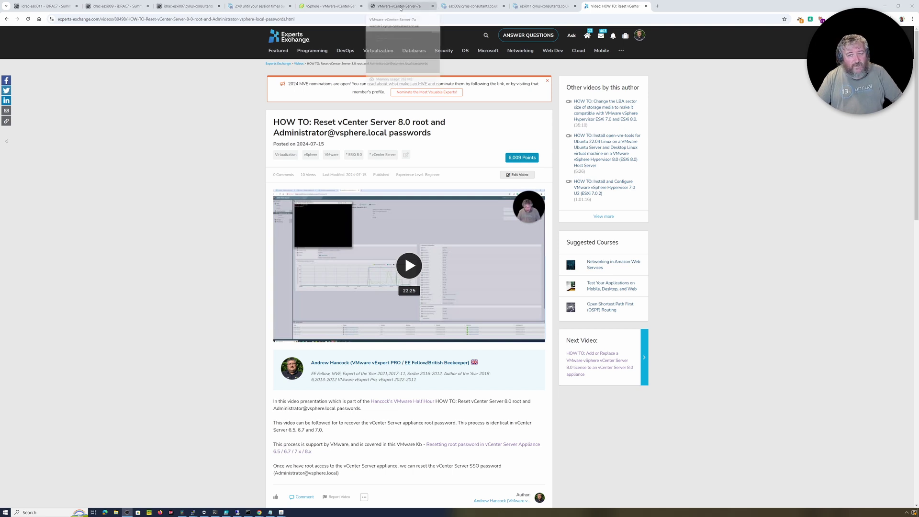
Step: Attempt a root login at the vcenter7 console prompt, which reports the account locked
{"action": "left_click", "coordinate": [400, 8]}
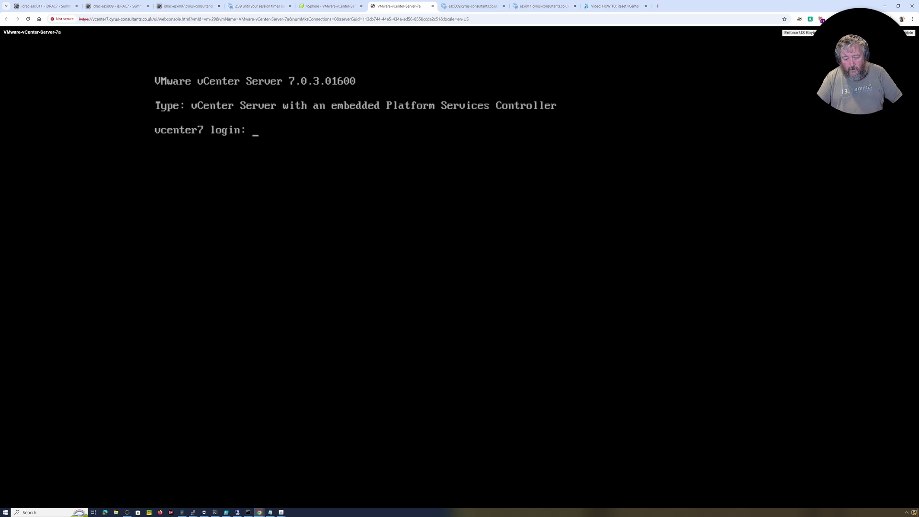
{"action": "type", "text": "root"}
{"action": "key", "text": "Return"}
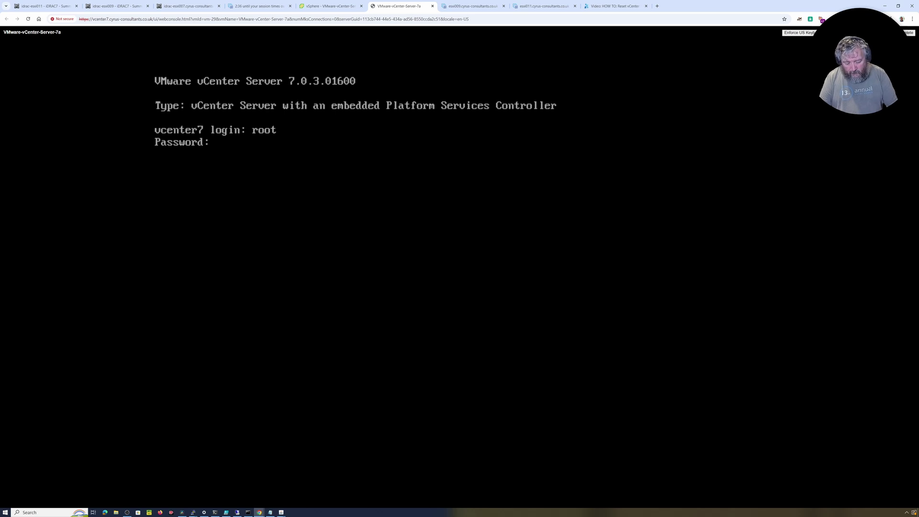
{"action": "key", "text": "Return"}
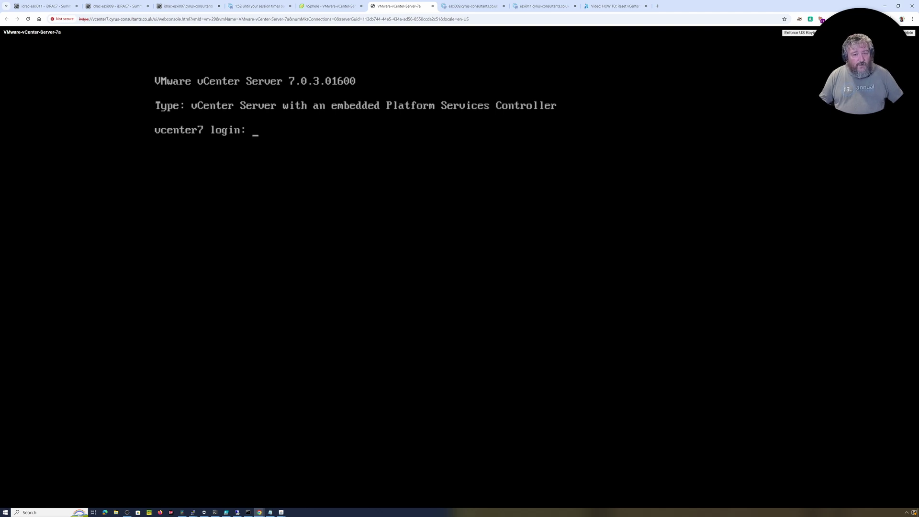
Step: Restart the guest OS of VMware-vCenter-Server-7a and confirm the reboot
{"action": "left_click", "coordinate": [330, 6]}
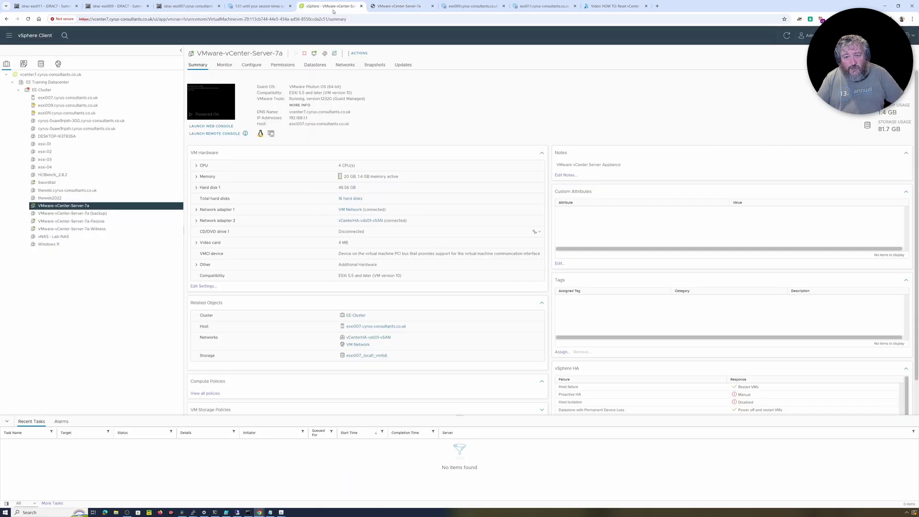
{"action": "right_click", "coordinate": [144, 207]}
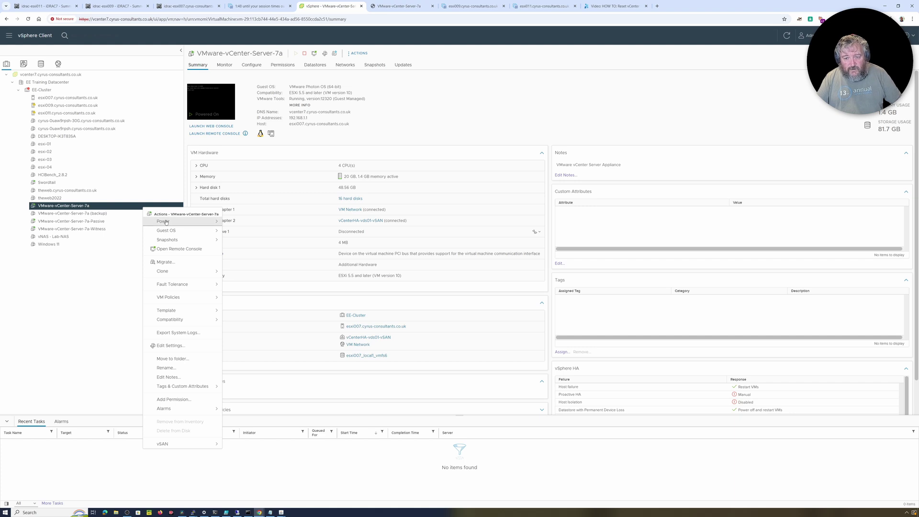
{"action": "mouse_move", "coordinate": [201, 221]}
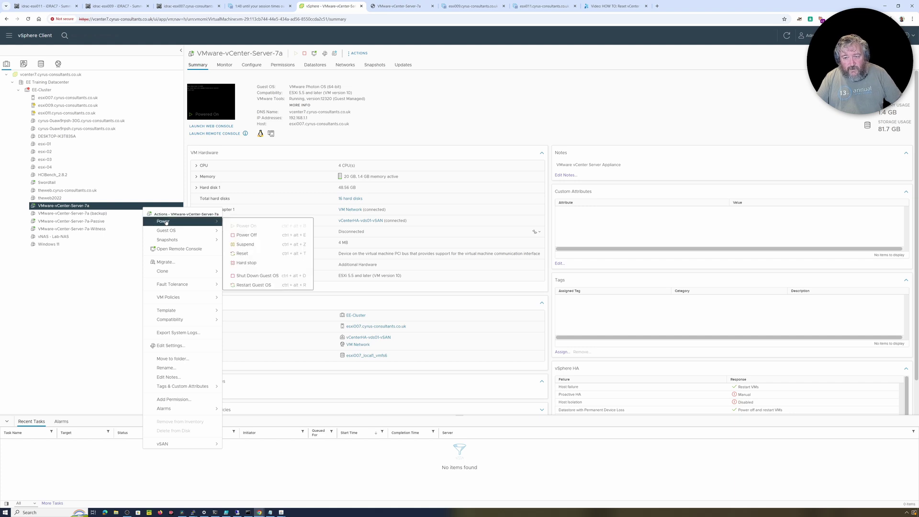
{"action": "left_click", "coordinate": [254, 285]}
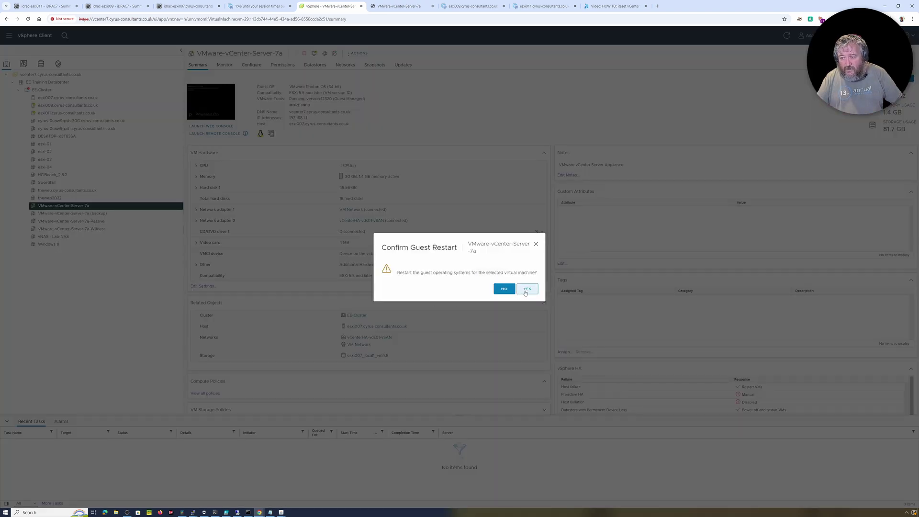
{"action": "left_click", "coordinate": [528, 290]}
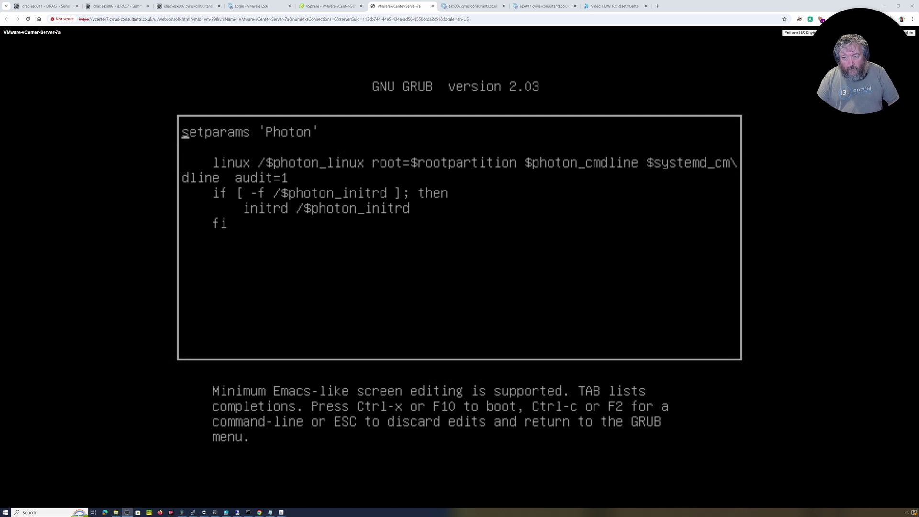
Step: Move the cursor along the first line of the Photon GRUB boot entry
{"action": "key", "text": "Right"}
{"action": "key", "text": "Right"}
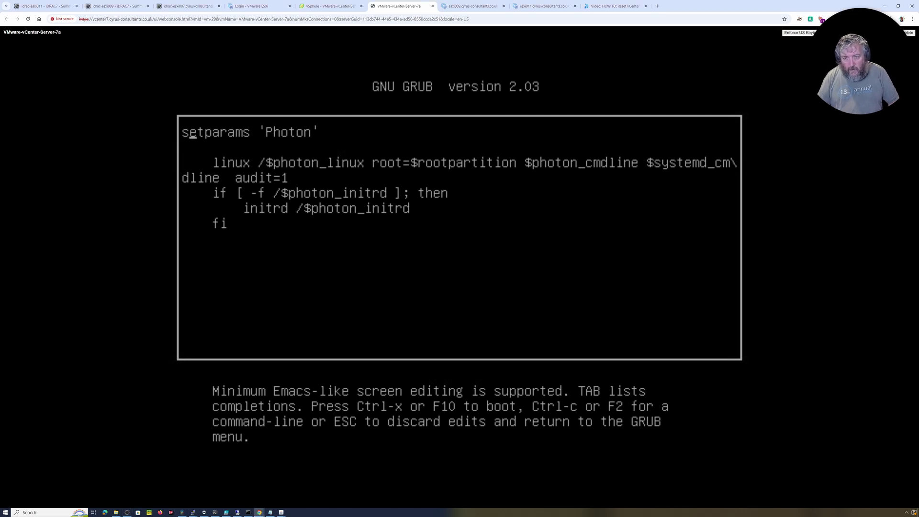
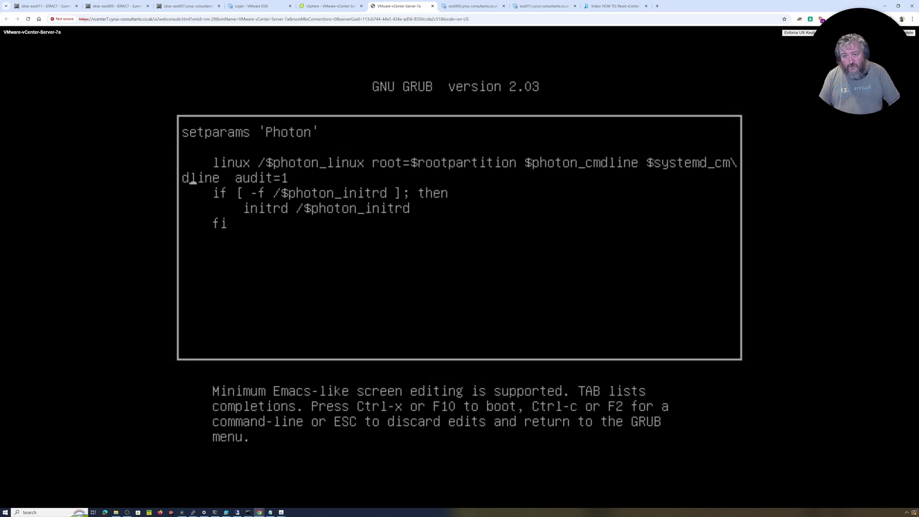
Step: Append 'rw init' right after audit=1 at the end of the Photon entry's linux kernel line
{"action": "key", "text": "Right"}
{"action": "key", "text": "Right"}
{"action": "key", "text": "Right"}
{"action": "key", "text": "Right"}
{"action": "key", "text": "Right"}
{"action": "key", "text": "Right"}
{"action": "key", "text": "Right"}
{"action": "key", "text": "Right"}
{"action": "key", "text": "Right"}
{"action": "key", "text": "Right"}
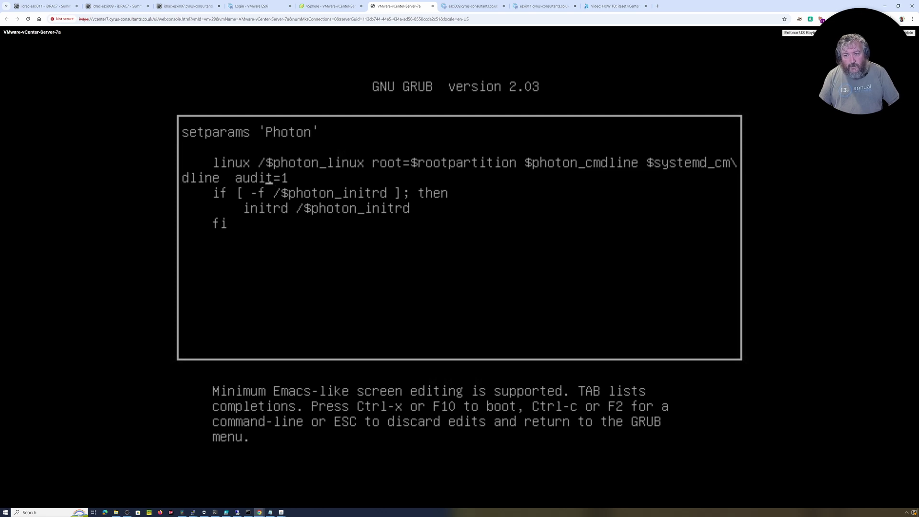
{"action": "key", "text": "Right"}
{"action": "key", "text": "Right"}
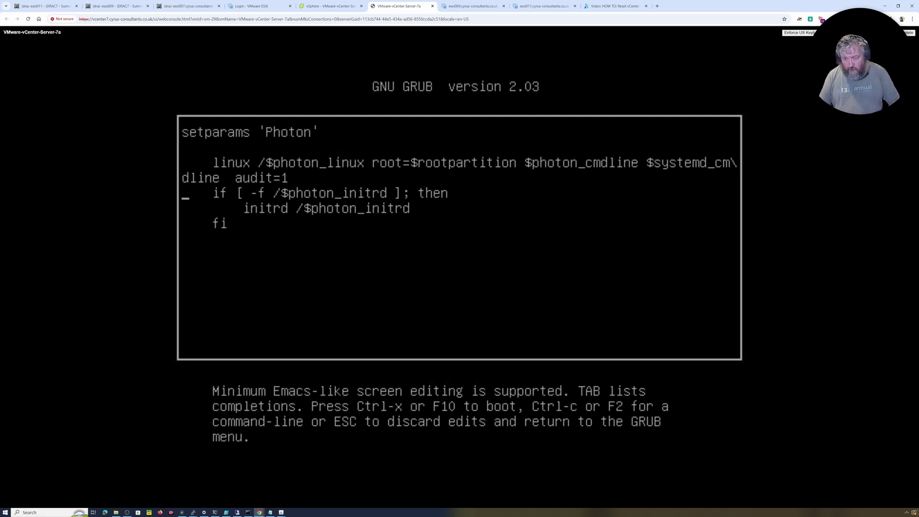
{"action": "key", "text": "Left"}
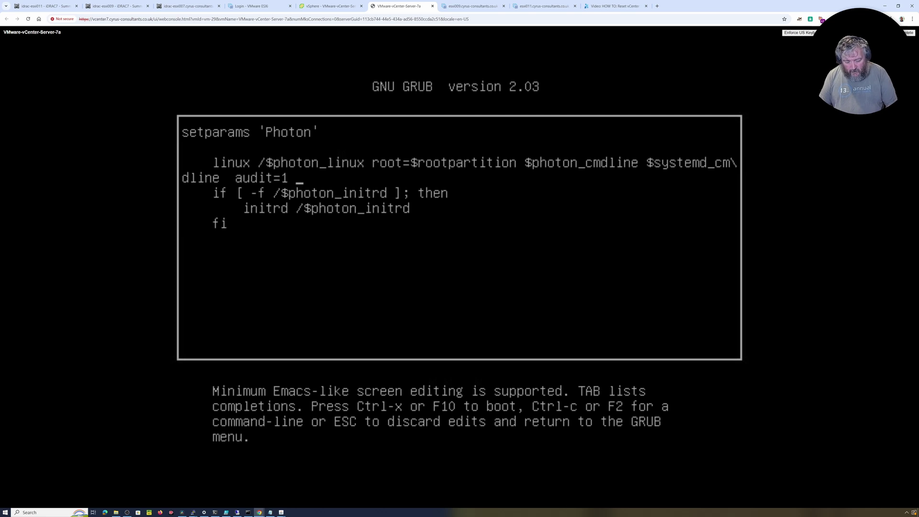
{"action": "type", "text": "rw i"}
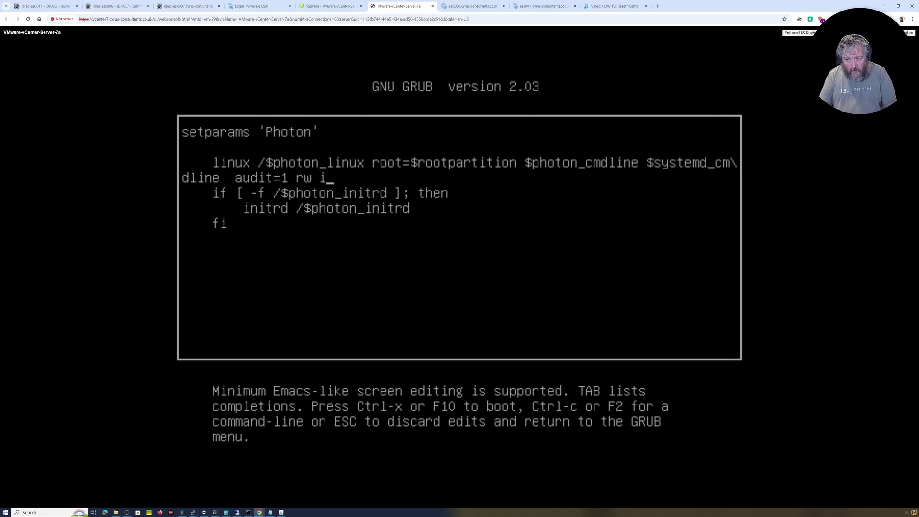
{"action": "type", "text": "nit=/bin/bash"}
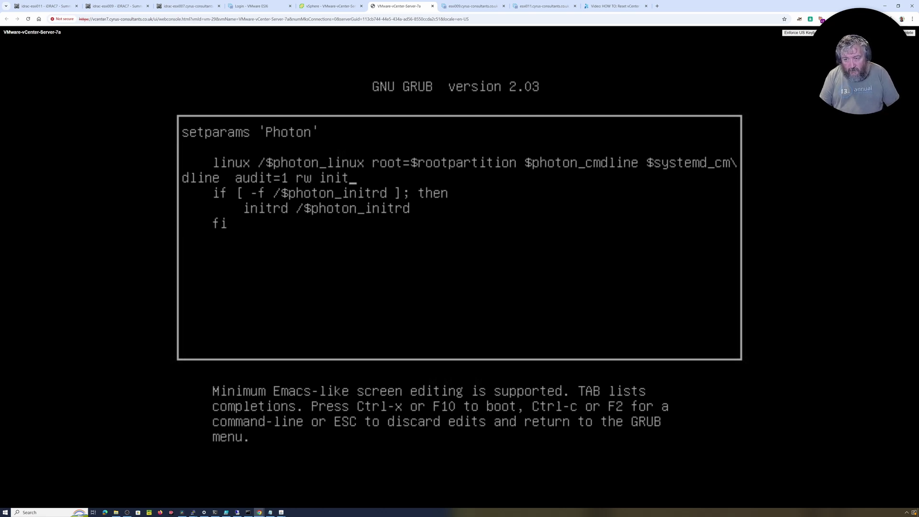
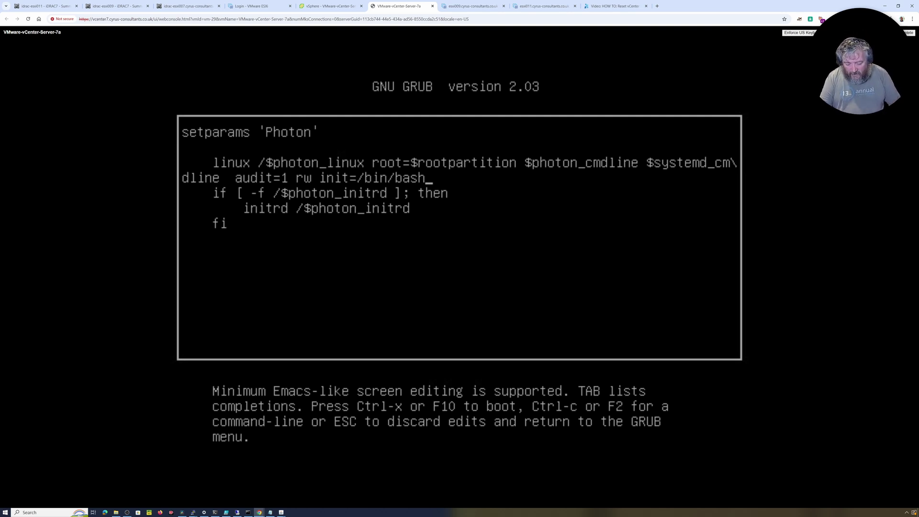
Step: Boot the edited GRUB entry with Ctrl+X to get a root bash prompt
{"action": "key", "text": "ctrl+x"}
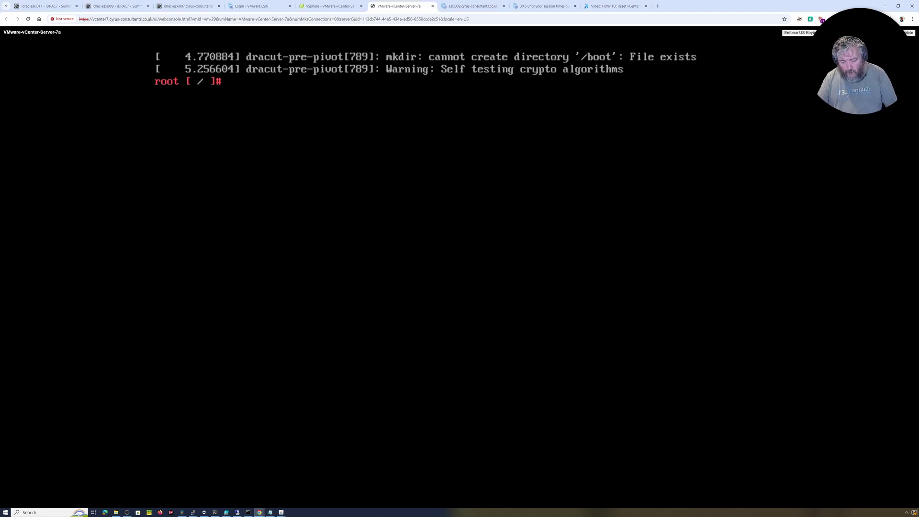
Step: Set a new root password with passwd root and clear root's lockout using pam_tally2 --user=root --reset
{"action": "type", "text": "passqd"}
{"action": "key", "text": "BackSpace"}
{"action": "key", "text": "BackSpace"}
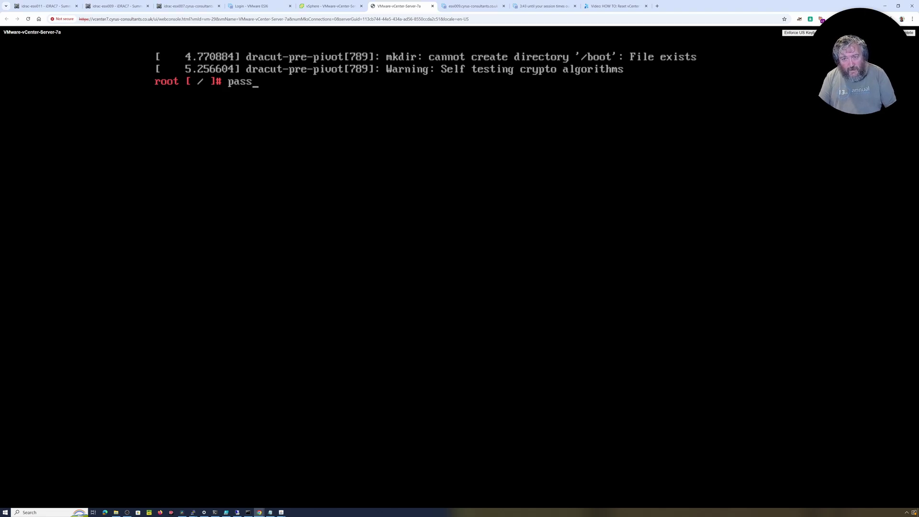
{"action": "type", "text": "qd"}
{"action": "key", "text": "BackSpace"}
{"action": "key", "text": "BackSpace"}
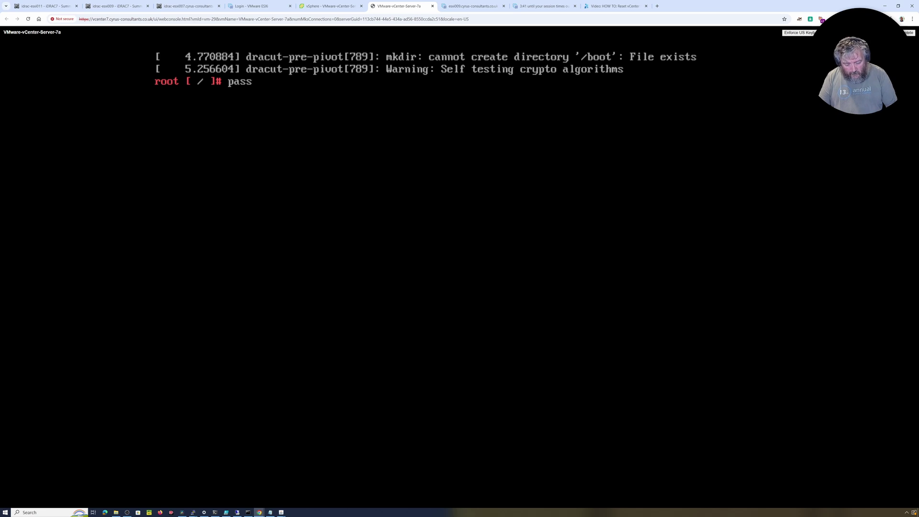
{"action": "type", "text": "wd root"}
{"action": "key", "text": "Return"}
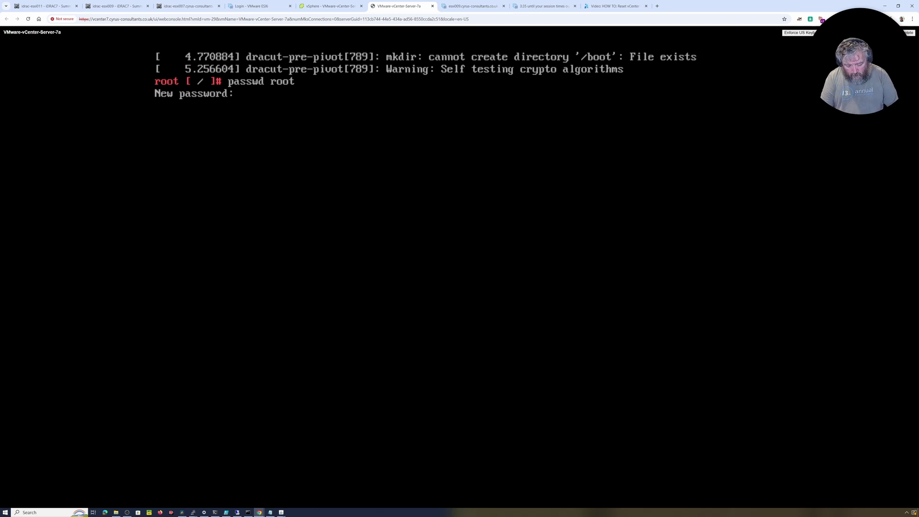
{"action": "key", "text": "Return"}
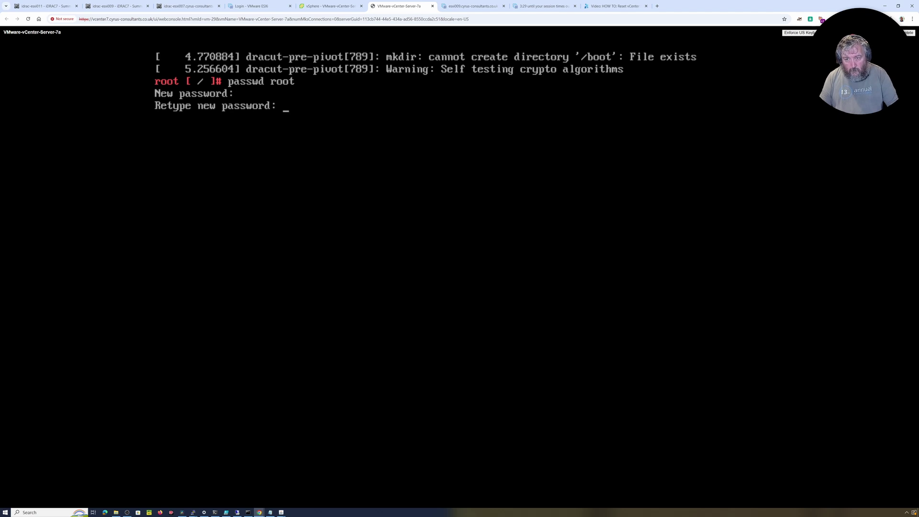
{"action": "key", "text": "Return"}
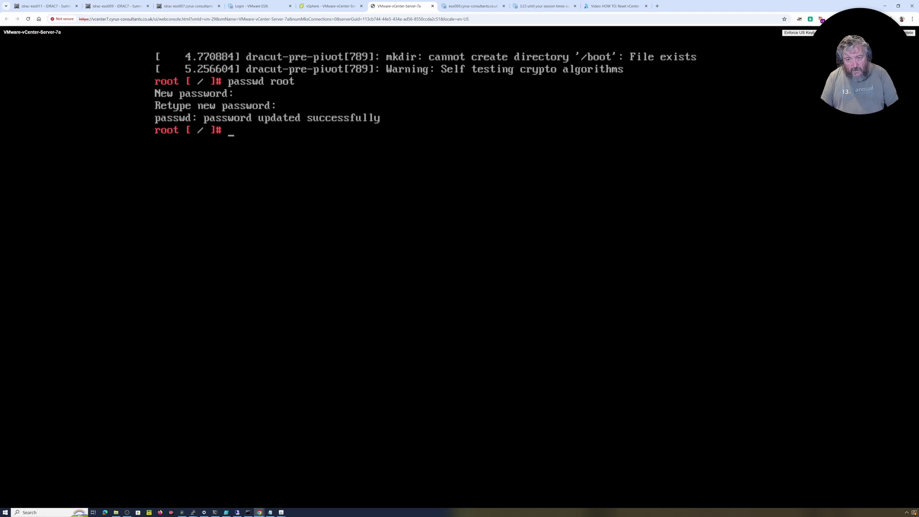
{"action": "type", "text": "pam"}
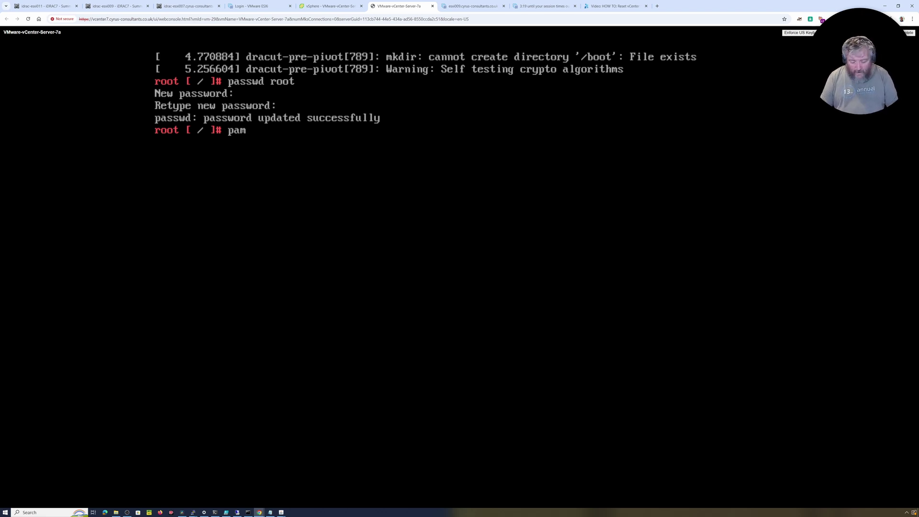
{"action": "type", "text": "_t"}
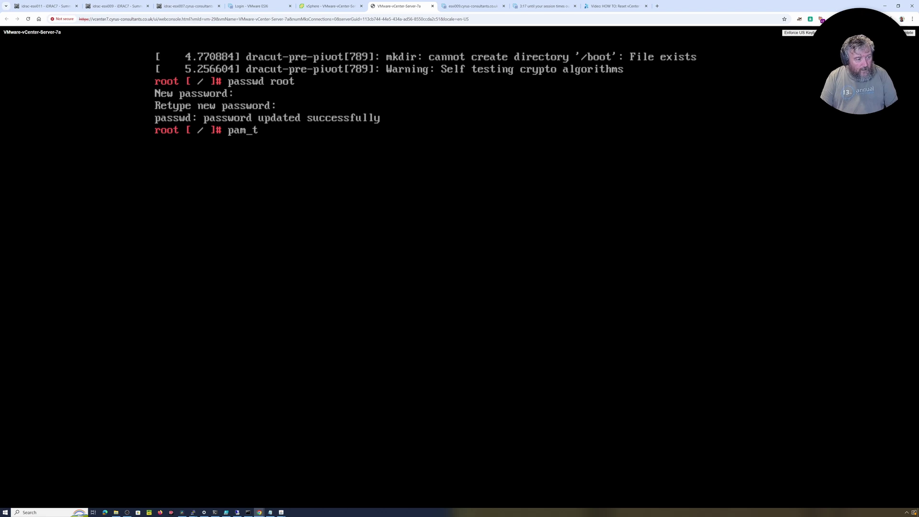
{"action": "type", "text": "ally"}
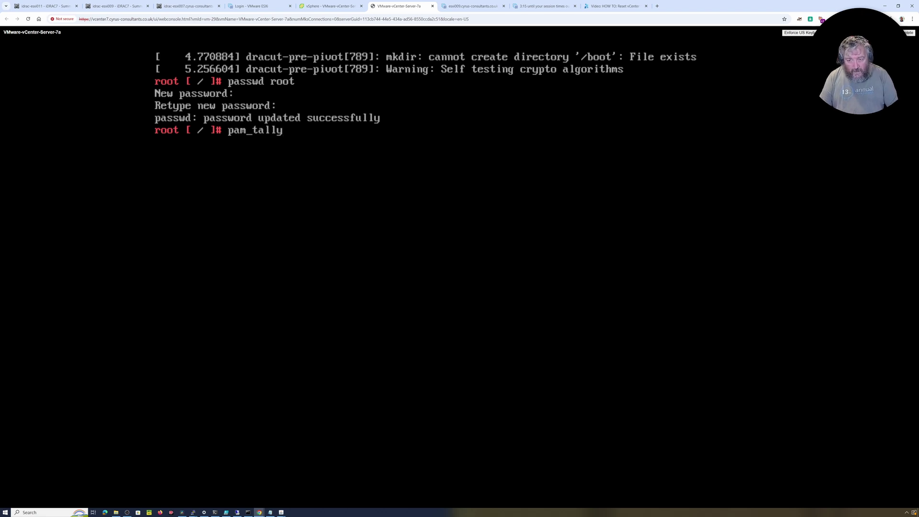
{"action": "type", "text": "2"}
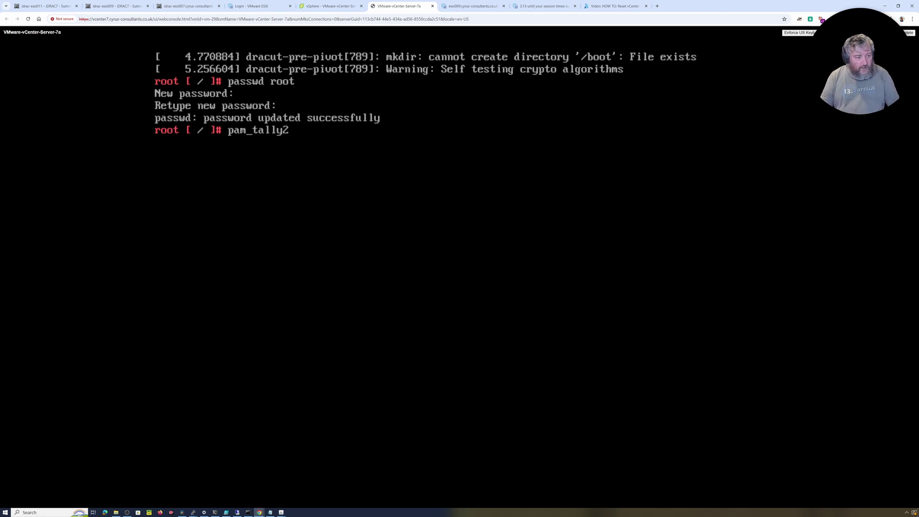
{"action": "type", "text": " --u"}
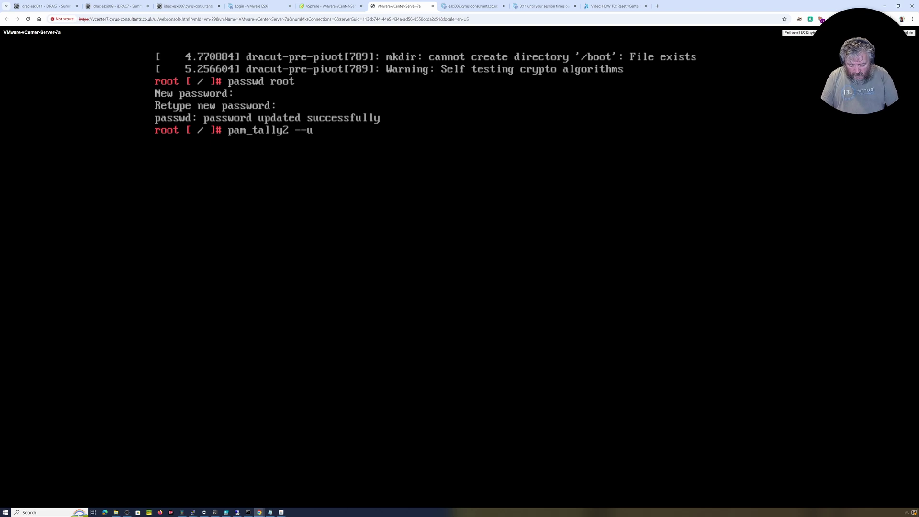
{"action": "type", "text": "ser=root"}
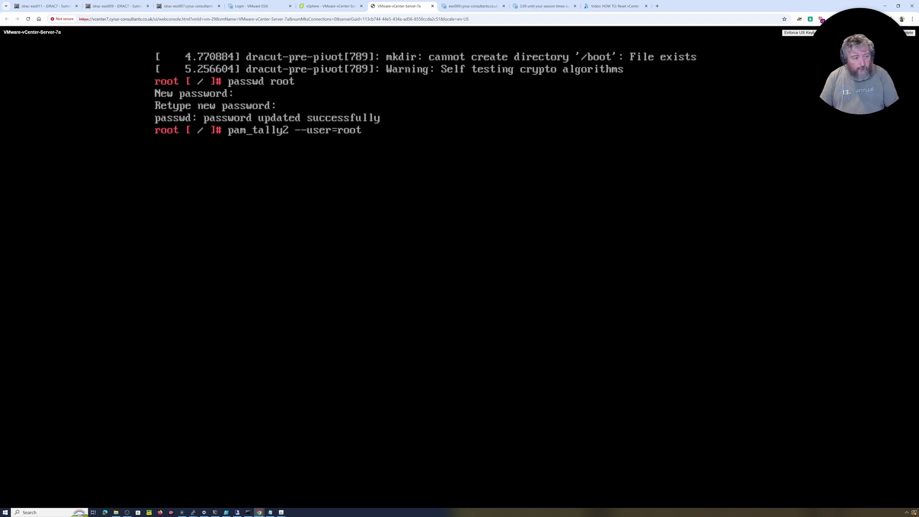
{"action": "type", "text": " --reset"}
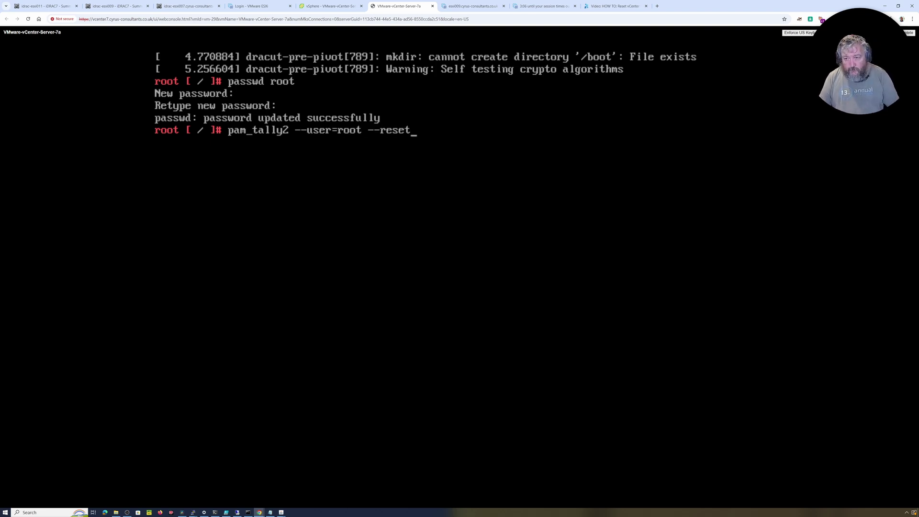
{"action": "key", "text": "Return"}
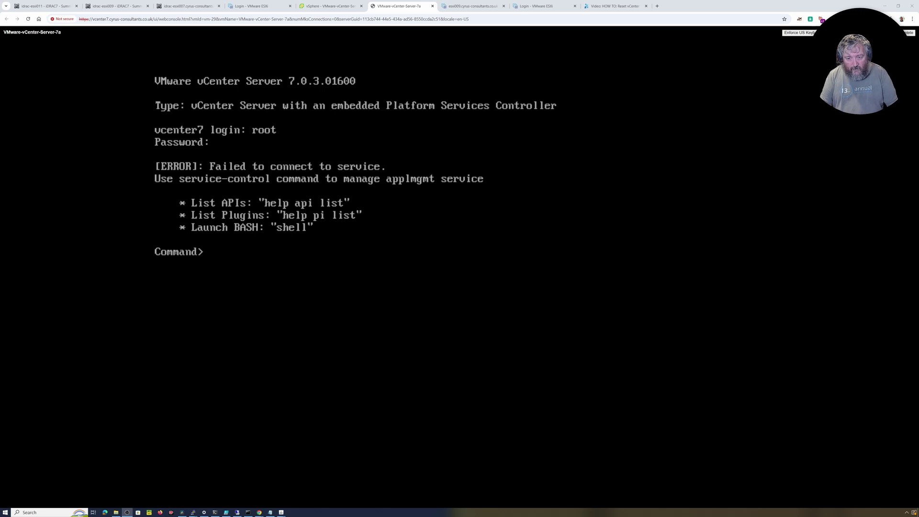
Step: Launch a root bash shell from the Command> prompt and enter df -h
{"action": "type", "text": "shell"}
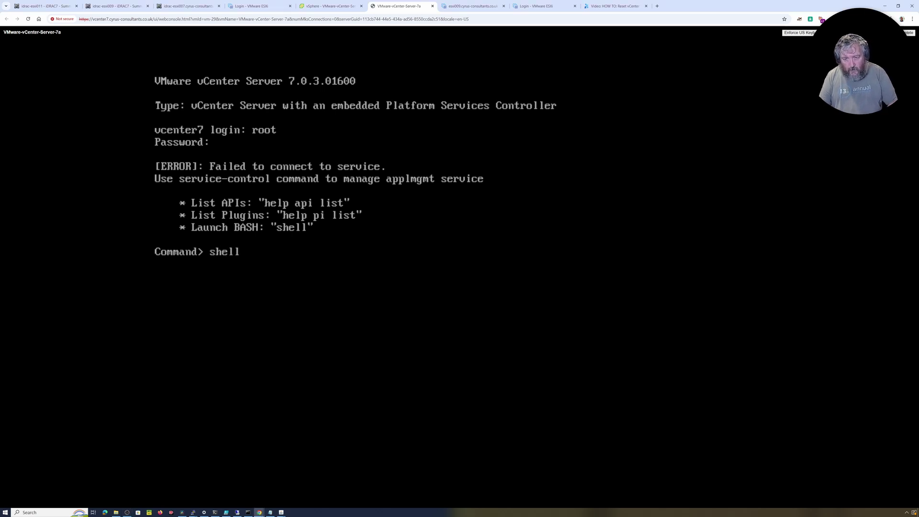
{"action": "key", "text": "Return"}
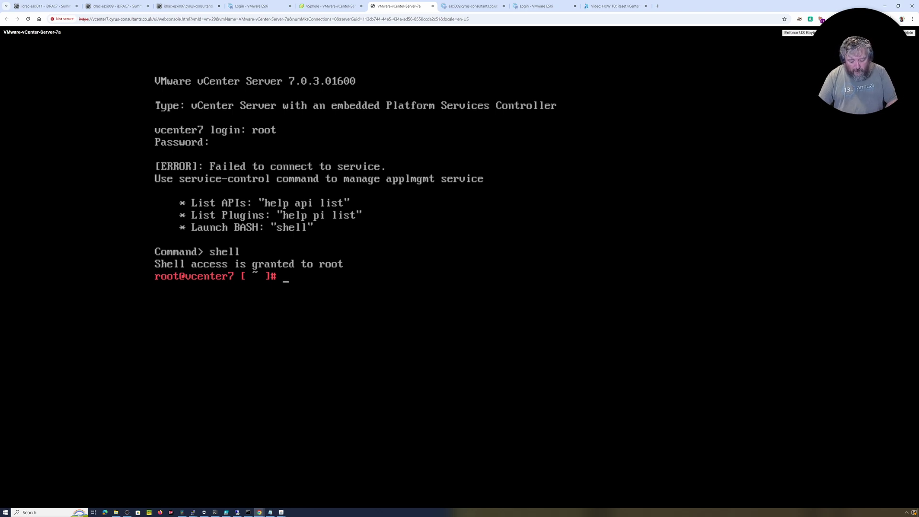
{"action": "type", "text": "df"}
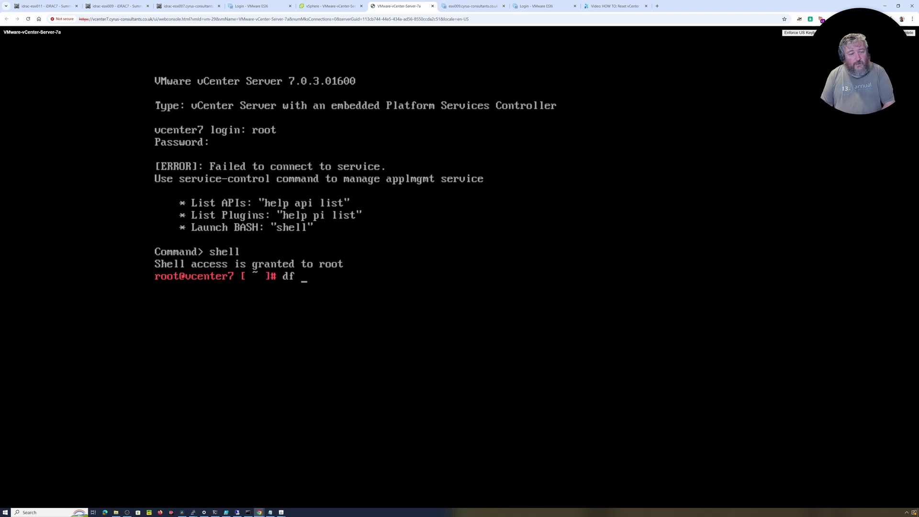
{"action": "type", "text": " -h"}
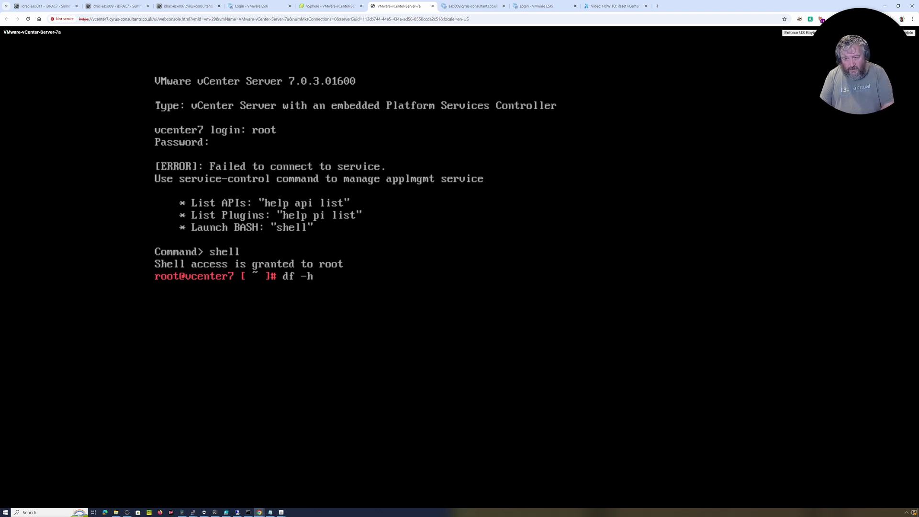
Step: Run df -h to list each filesystem's size and usage
{"action": "key", "text": "Return"}
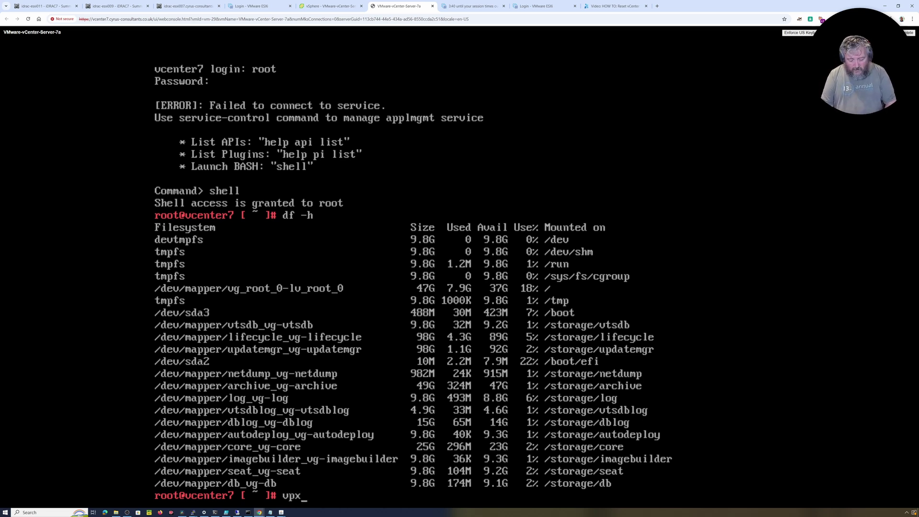
Step: Check the vCenter version with vpxd -v (7.0.3 build-21958406) and the appliance uptime
{"action": "type", "text": "d -v"}
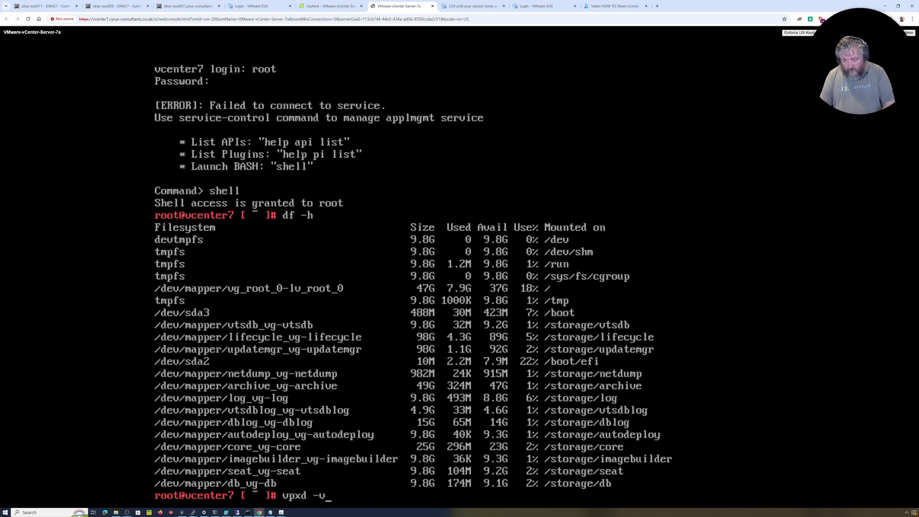
{"action": "key", "text": "Return"}
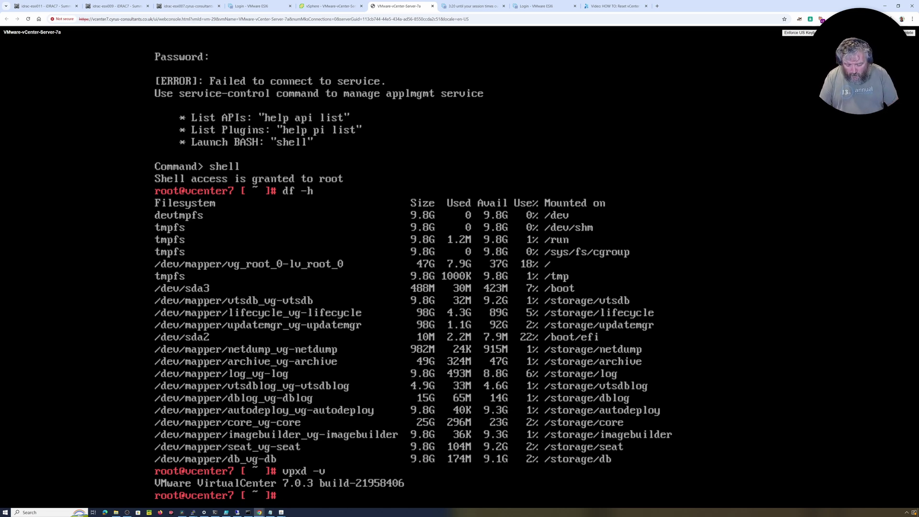
{"action": "type", "text": "uptime"}
{"action": "key", "text": "Return"}
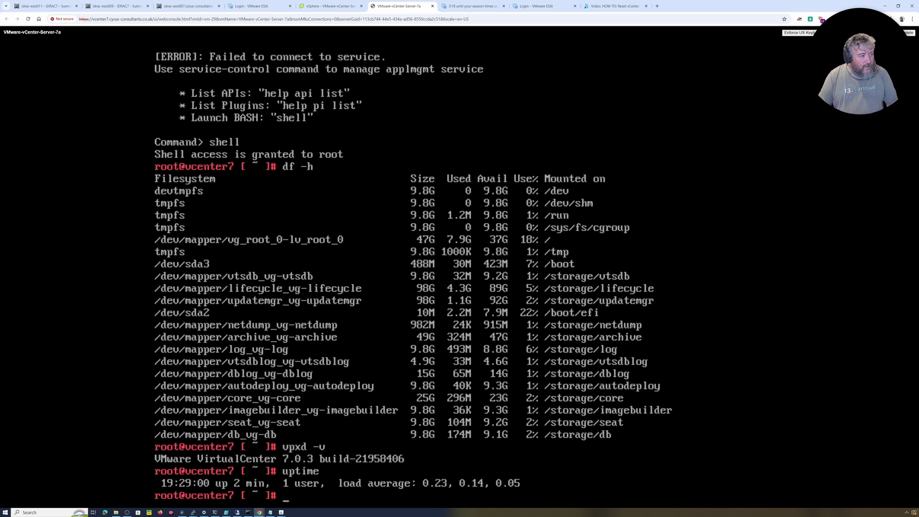
Step: Fix the 'serive-control' typo and run service-control --status --all to list service states
{"action": "type", "text": "seriv"}
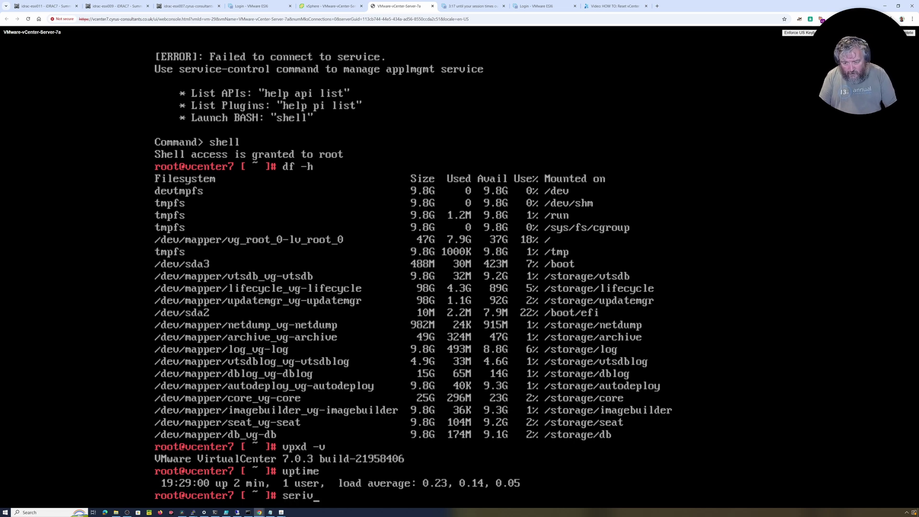
{"action": "type", "text": "e-control"}
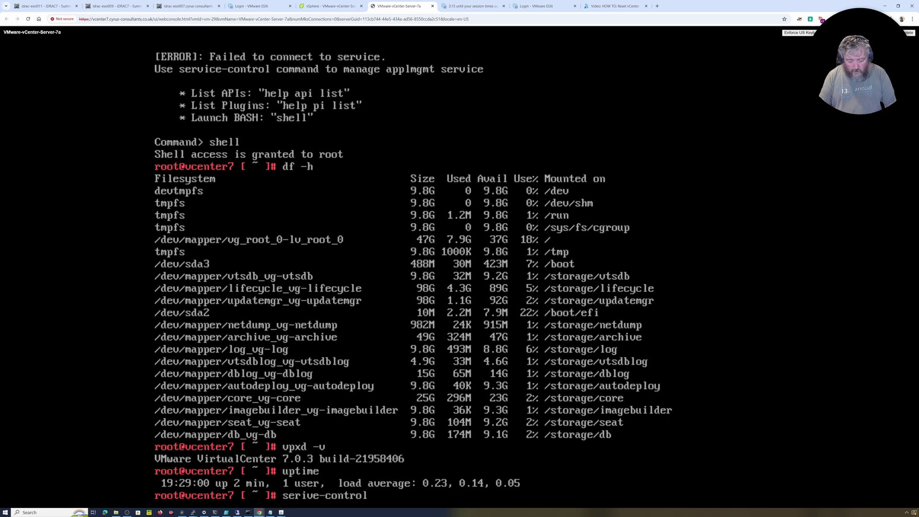
{"action": "type", "text": " --status"}
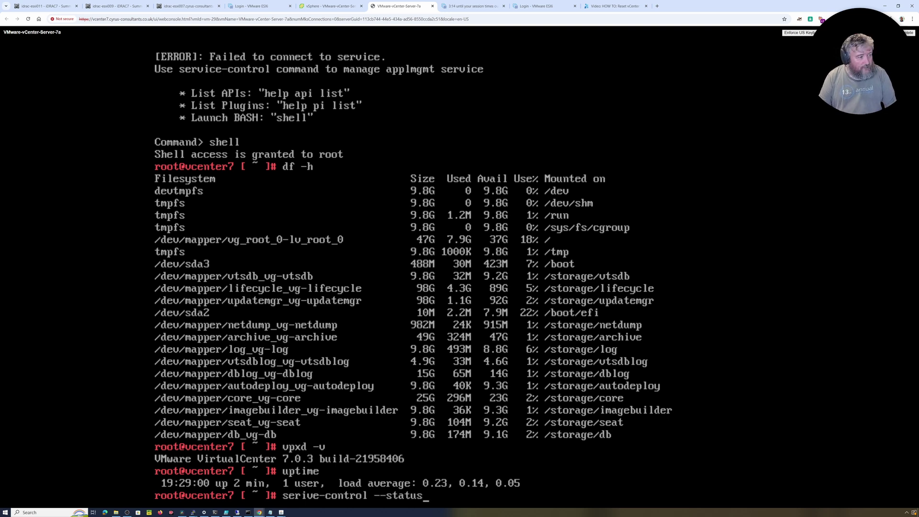
{"action": "type", "text": " --all"}
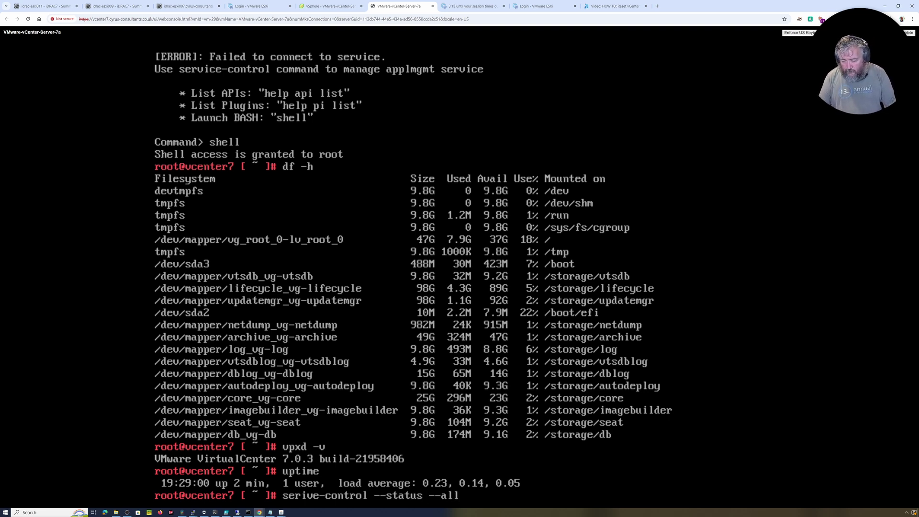
{"action": "key", "text": "Return"}
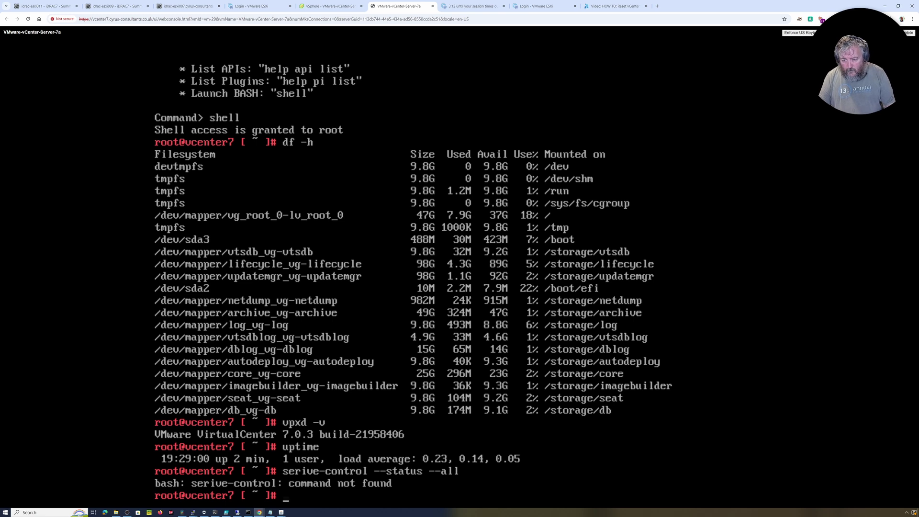
{"action": "key", "text": "Up"}
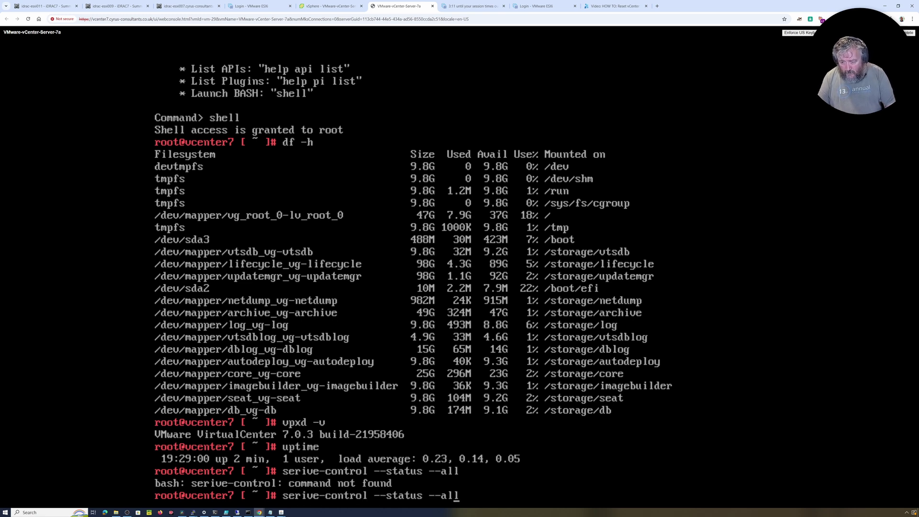
{"action": "key", "text": "Left"}
{"action": "key", "text": "Left"}
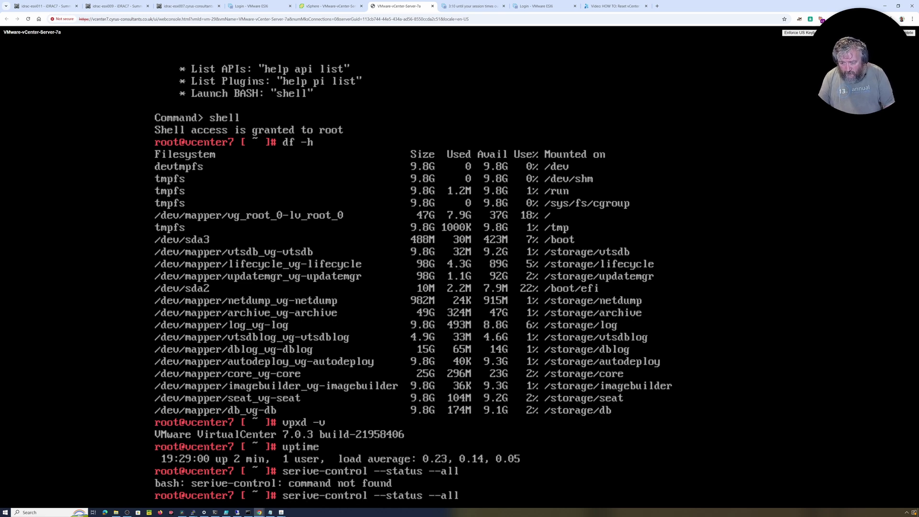
{"action": "type", "text": "v"}
{"action": "key", "text": "Left"}
{"action": "key", "text": "Left"}
{"action": "key", "text": "Left"}
{"action": "key", "text": "Left"}
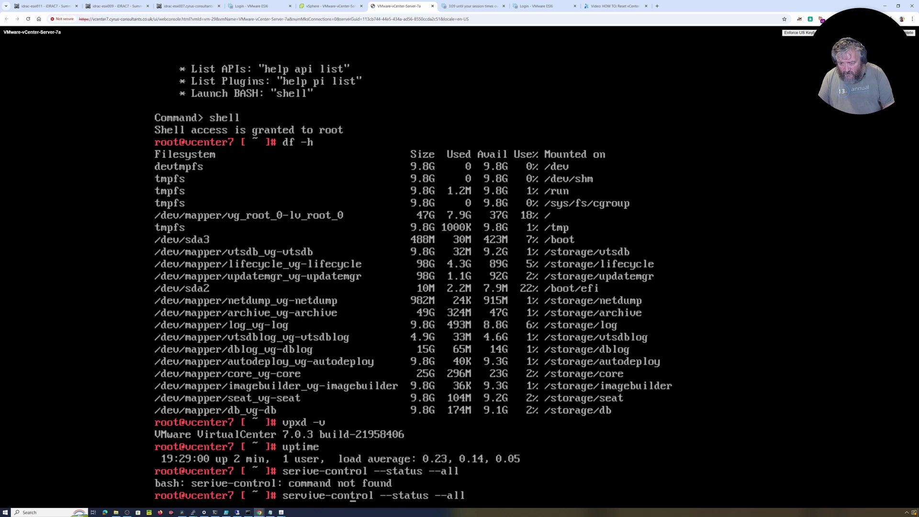
{"action": "key", "text": "BackSpace"}
{"action": "type", "text": "c"}
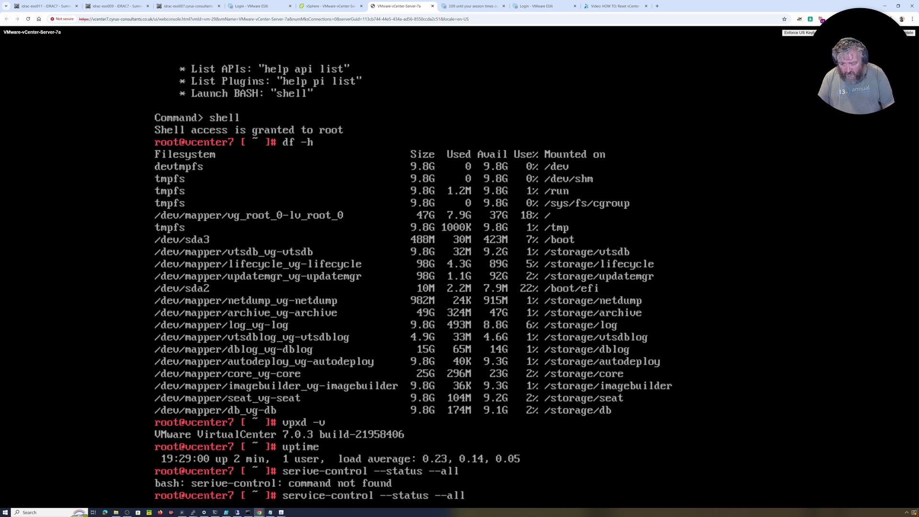
{"action": "key", "text": "Return"}
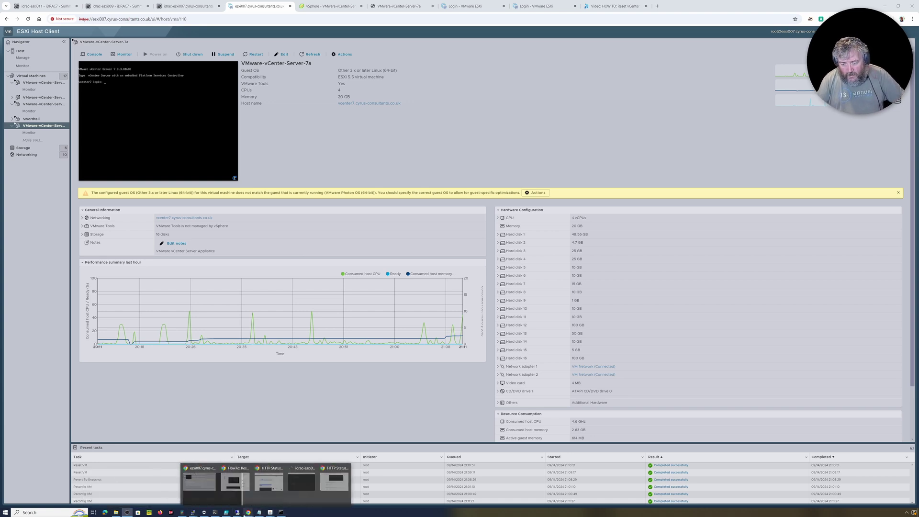
Step: Run the pasted vecs-cli certificate expiry loop over SSH, then paste service-control --status --all
{"action": "mouse_move", "coordinate": [237, 512]}
{"action": "left_click", "coordinate": [261, 486]}
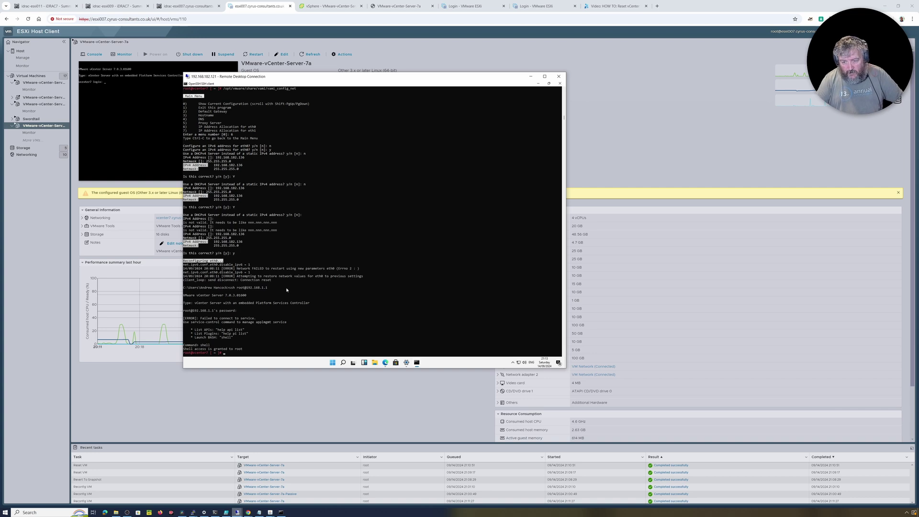
{"action": "type", "text": "for store in $(/usr/lib/vmware-vmafd/bin/vecs-cli store list | grep -v TRUSTED_ROOT_CRLS); do echo \"[*] Store :\" $store; /usr/lib/vmware-vmafd/bin/vecs-cli entry list --store $store --text | grep -ie \"Alias\" -ie \"Not After\";done"}
{"action": "key", "text": "Return"}
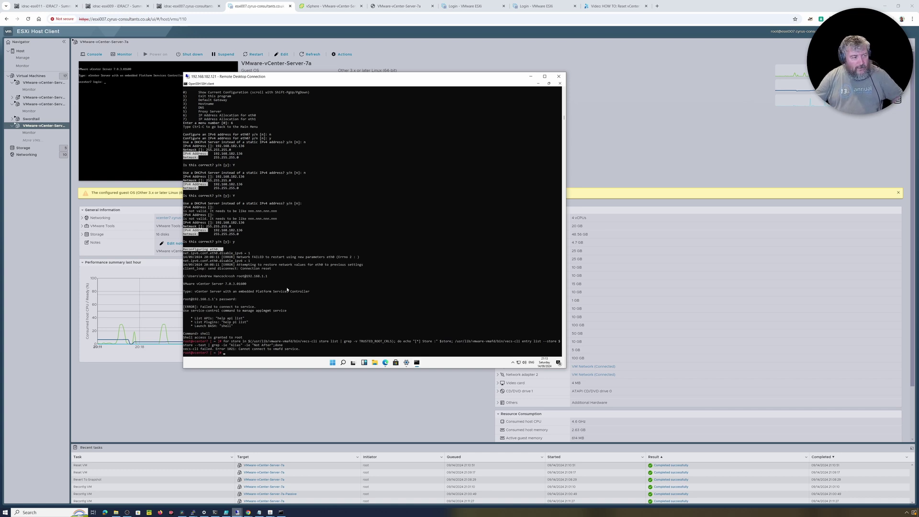
{"action": "key", "text": "alt+Tab"}
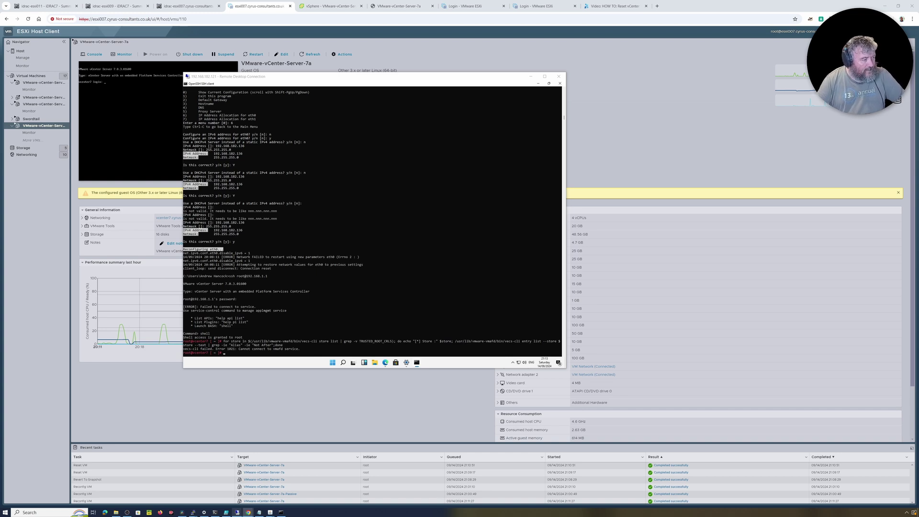
{"action": "right_click", "coordinate": [366, 285]}
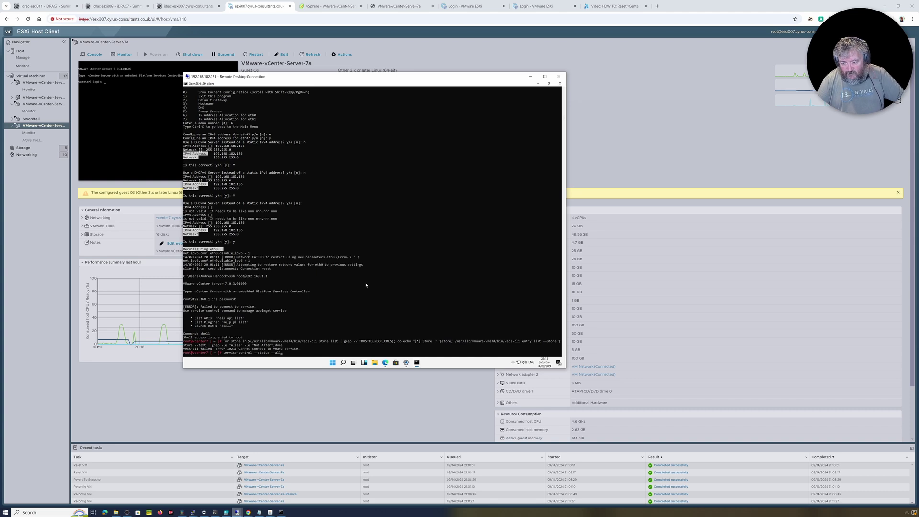
Step: Run the service status check, discard the stray ifconfig line, and recall vcha-reset-primary
{"action": "key", "text": "Return"}
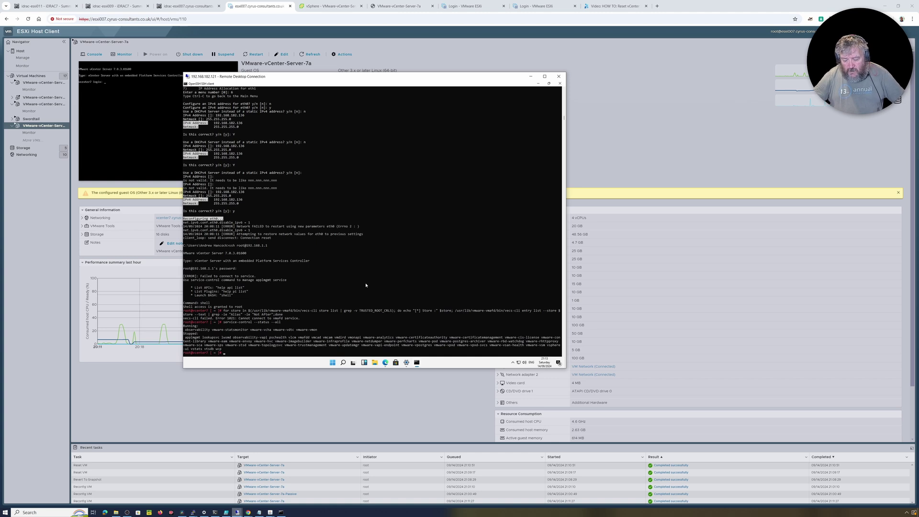
{"action": "type", "text": "ifconfig eth0 192.168.182.136 netmask 255.255.255.0"}
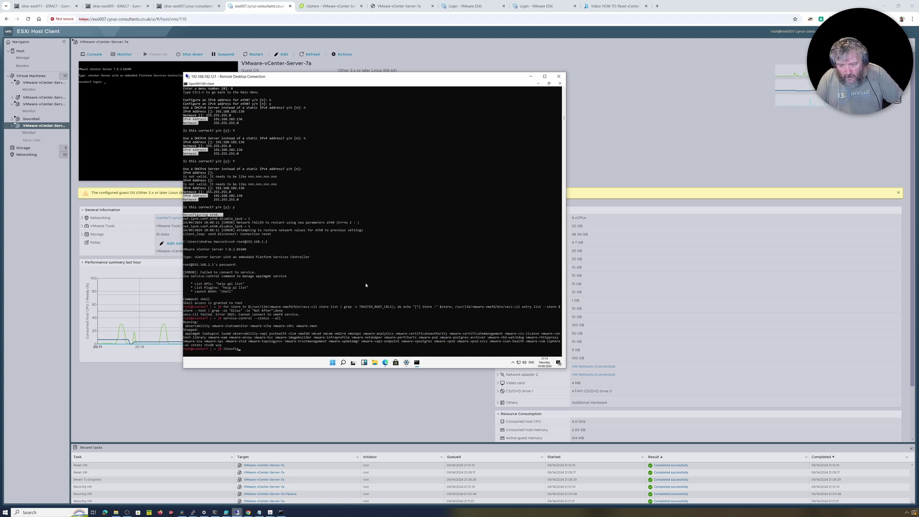
{"action": "key", "text": "BackSpace"}
{"action": "key", "text": "BackSpace"}
{"action": "key", "text": "BackSpace"}
{"action": "key", "text": "BackSpace"}
{"action": "key", "text": "BackSpace"}
{"action": "key", "text": "BackSpace"}
{"action": "key", "text": "BackSpace"}
{"action": "key", "text": "BackSpace"}
{"action": "key", "text": "BackSpace"}
{"action": "key", "text": "BackSpace"}
{"action": "key", "text": "BackSpace"}
{"action": "key", "text": "BackSpace"}
{"action": "key", "text": "BackSpace"}
{"action": "key", "text": "BackSpace"}
{"action": "key", "text": "BackSpace"}
{"action": "key", "text": "BackSpace"}
{"action": "key", "text": "BackSpace"}
{"action": "key", "text": "BackSpace"}
{"action": "key", "text": "BackSpace"}
{"action": "key", "text": "BackSpace"}
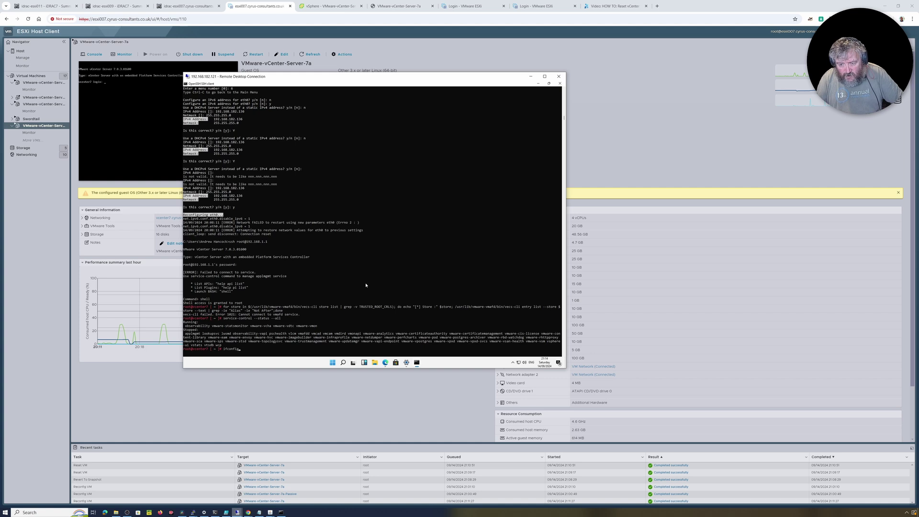
{"action": "key", "text": "Up"}
{"action": "key", "text": "Up"}
{"action": "key", "text": "Up"}
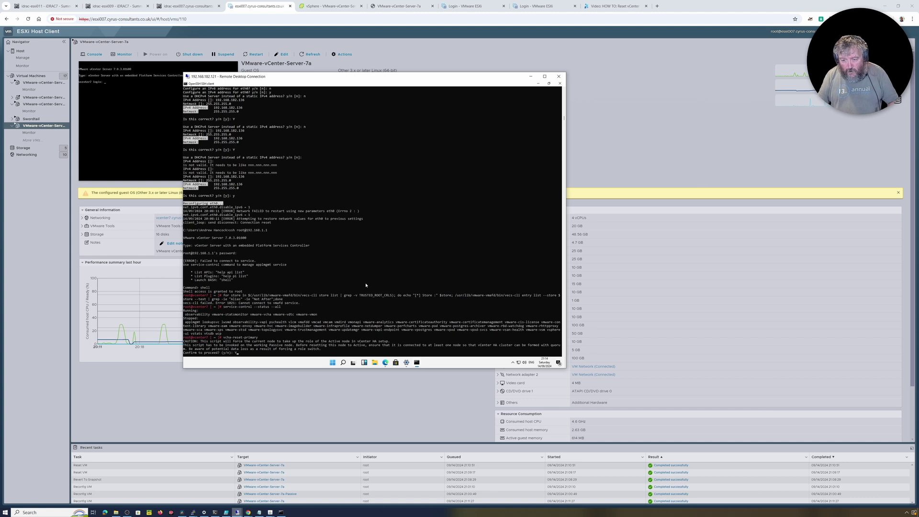
Step: Confirm vcha-reset-primary, which fails because Witness 192.168.1.3 is unreachable
{"action": "key", "text": "Return"}
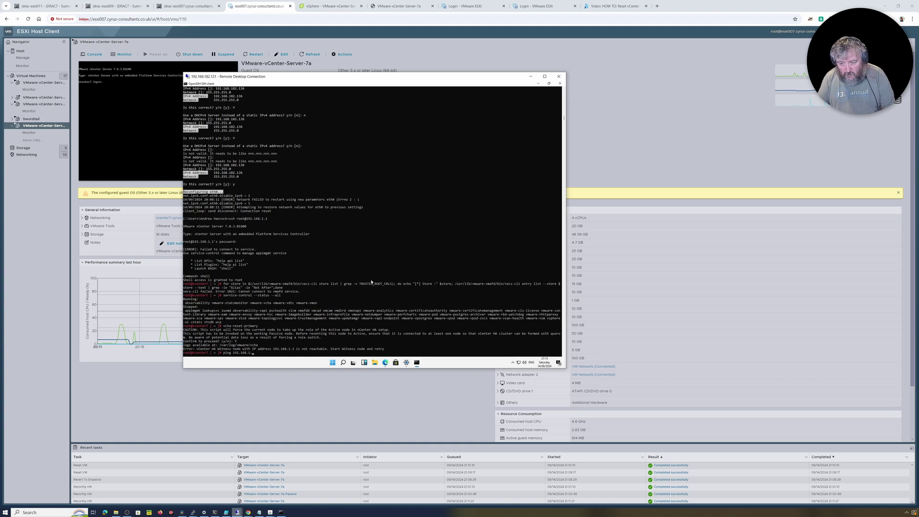
Step: Ping the Witness at 192.168.1.3 until it replies, then re-run vcha-reset-primary
{"action": "key", "text": "Return"}
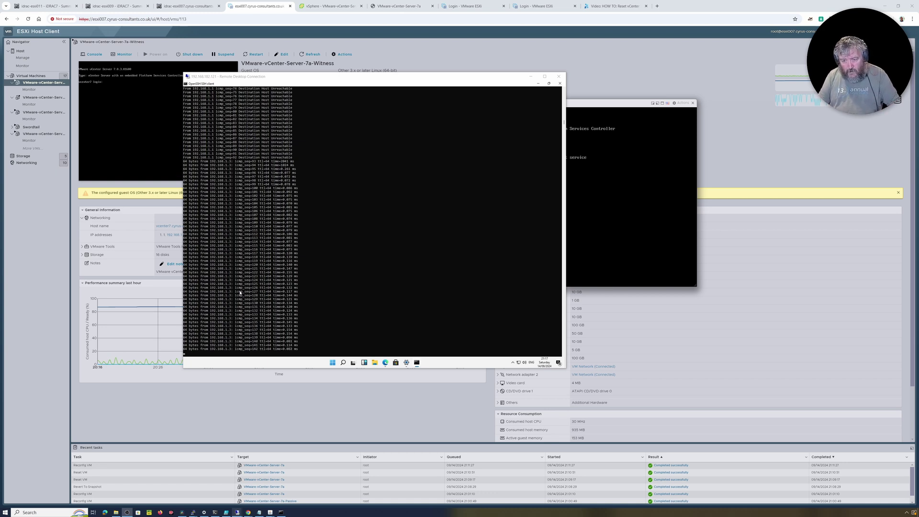
{"action": "left_click", "coordinate": [287, 310]}
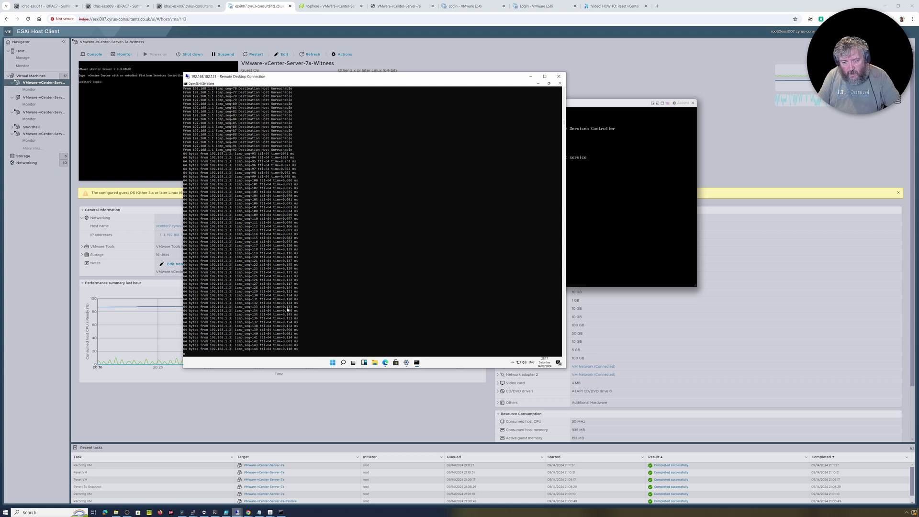
{"action": "key", "text": "ctrl+c"}
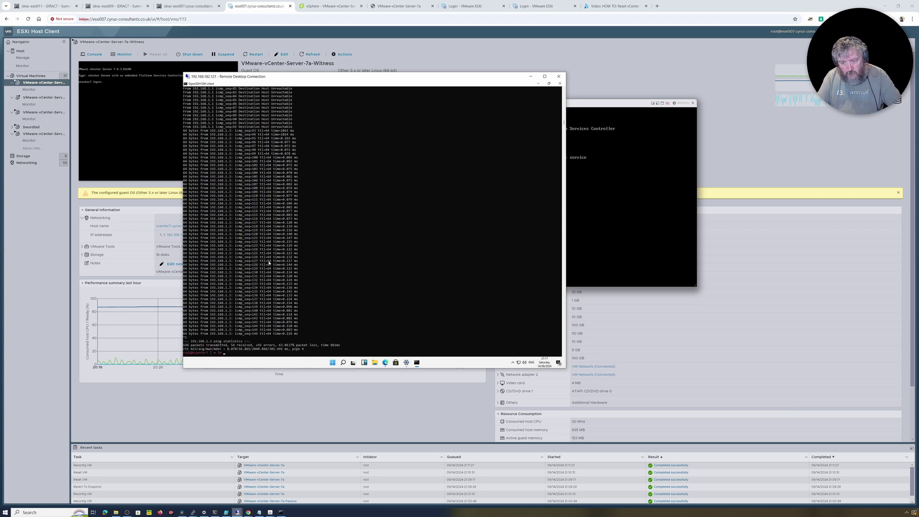
{"action": "type", "text": "vcha-reset-primary"}
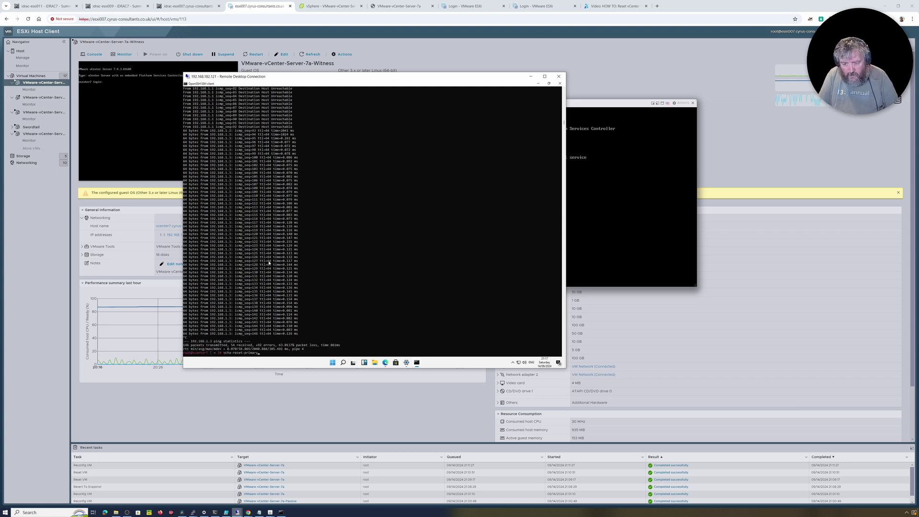
{"action": "key", "text": "Return"}
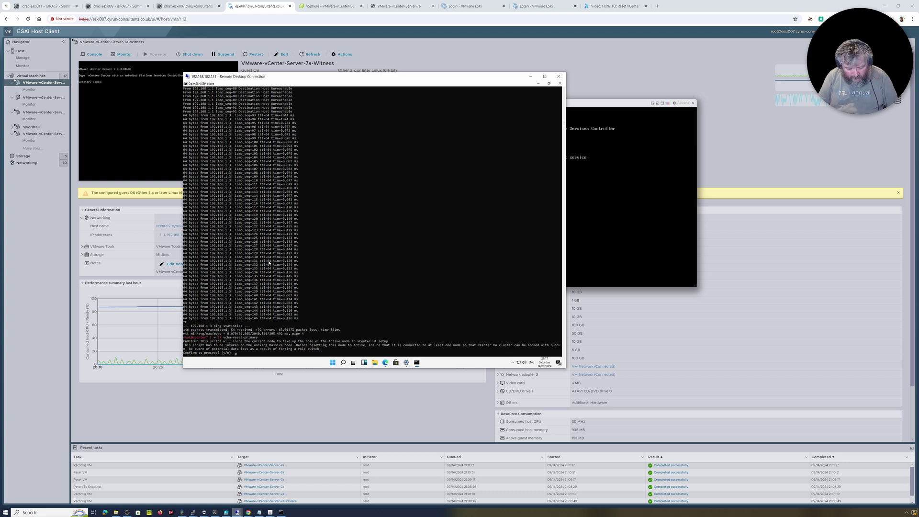
Step: Confirm vcha-reset-primary with Y so this node becomes Active, then paste the vecs-cli certificate-expiry loop
{"action": "type", "text": "Y"}
{"action": "key", "text": "Return"}
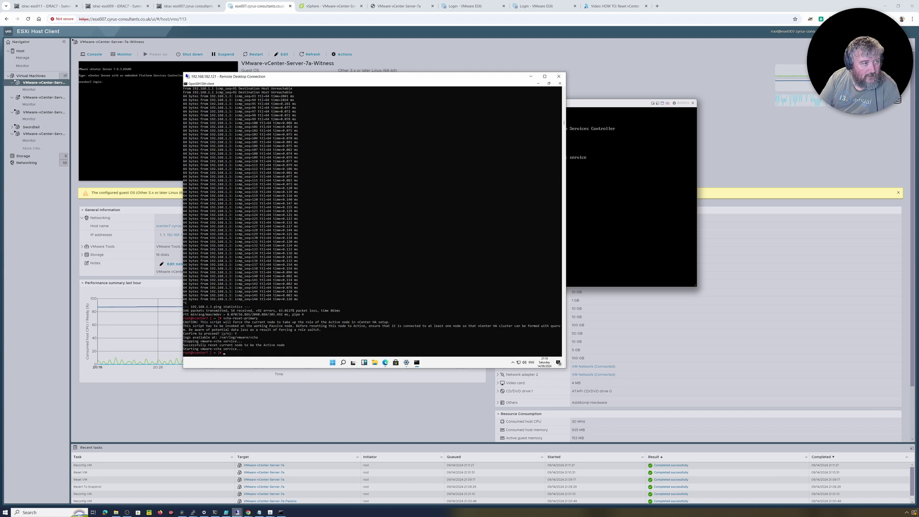
{"action": "key", "text": "alt+Tab"}
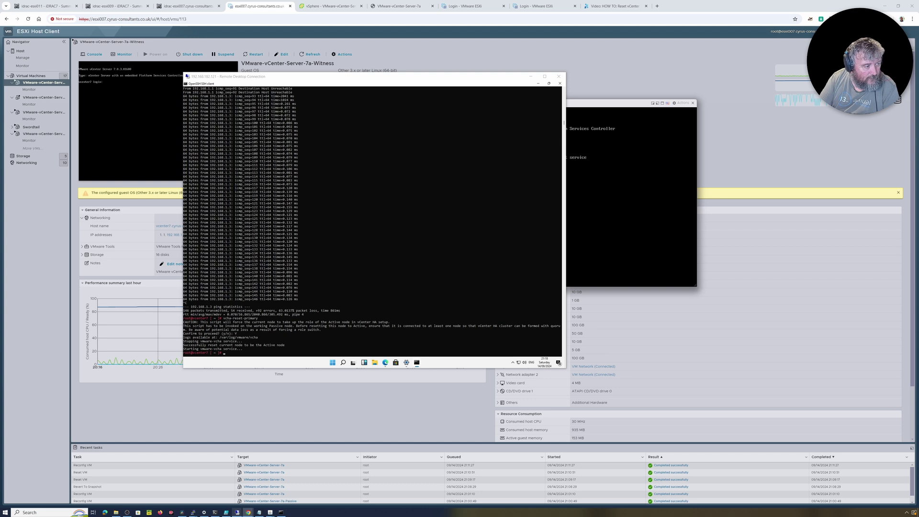
{"action": "left_click", "coordinate": [334, 288]}
{"action": "right_click", "coordinate": [335, 287]}
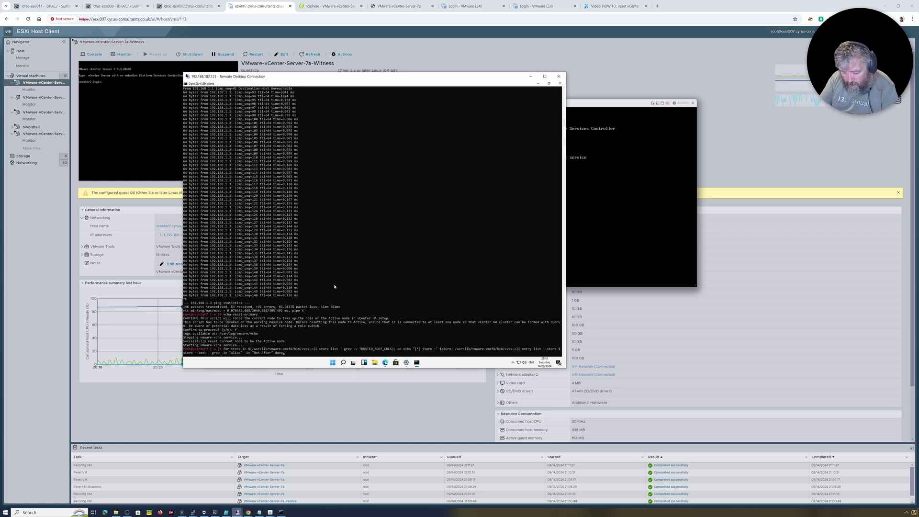
Step: Rerun the vecs-cli expiry check (Error 1021), list statuses with service-control --status --all, and recall the check
{"action": "key", "text": "Return"}
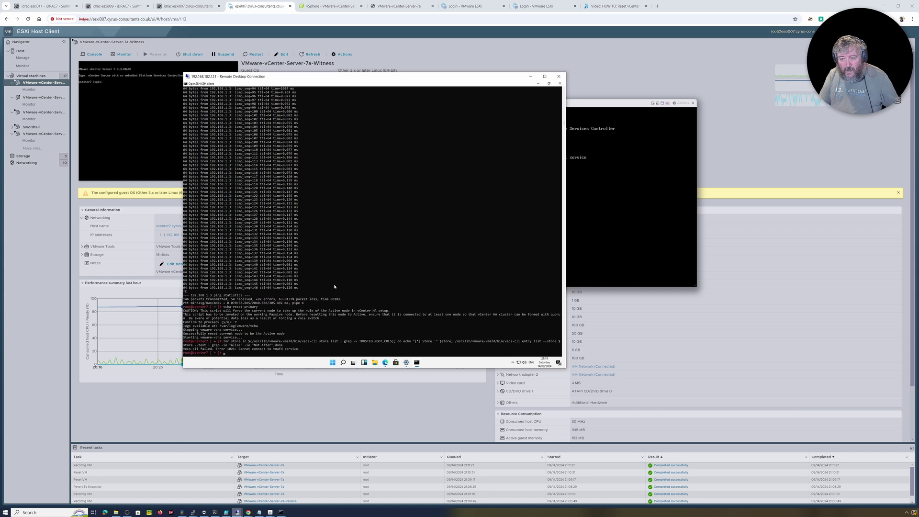
{"action": "type", "text": "service-control --status --all"}
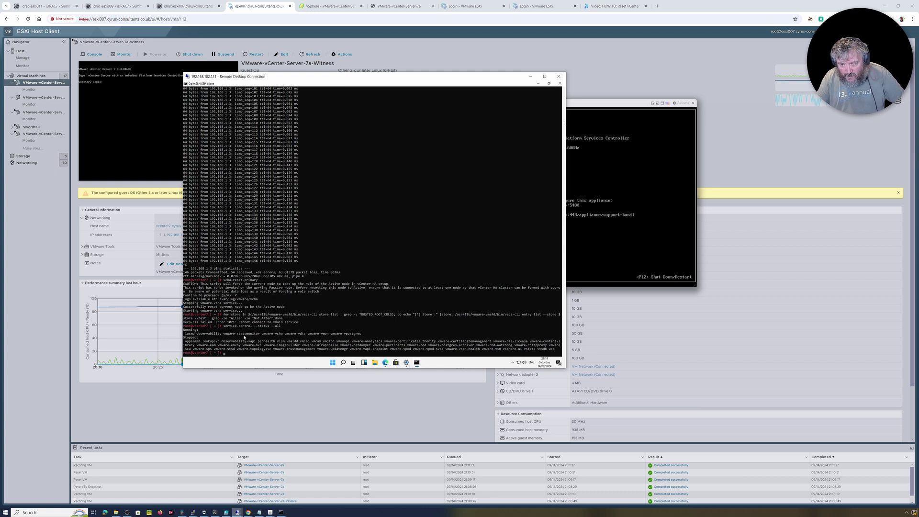
{"action": "key", "text": "Up"}
{"action": "key", "text": "Up"}
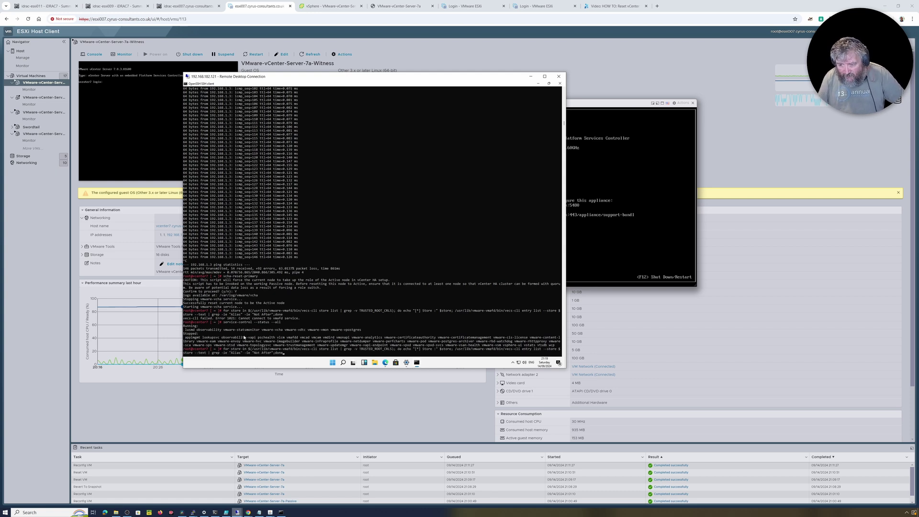
Step: Run the certificate-expiry loop again, then run certificate-manager, which refuses vCenter HA systems
{"action": "key", "text": "Return"}
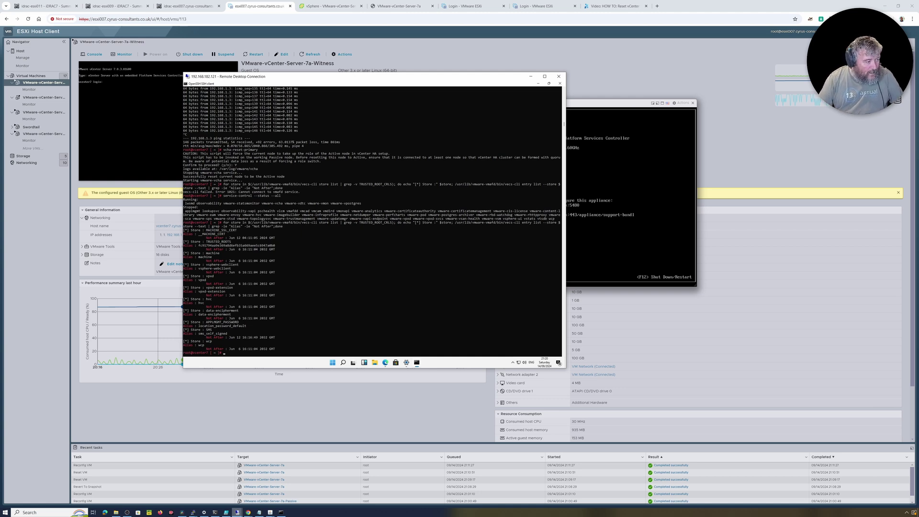
{"action": "key", "text": "alt+Tab"}
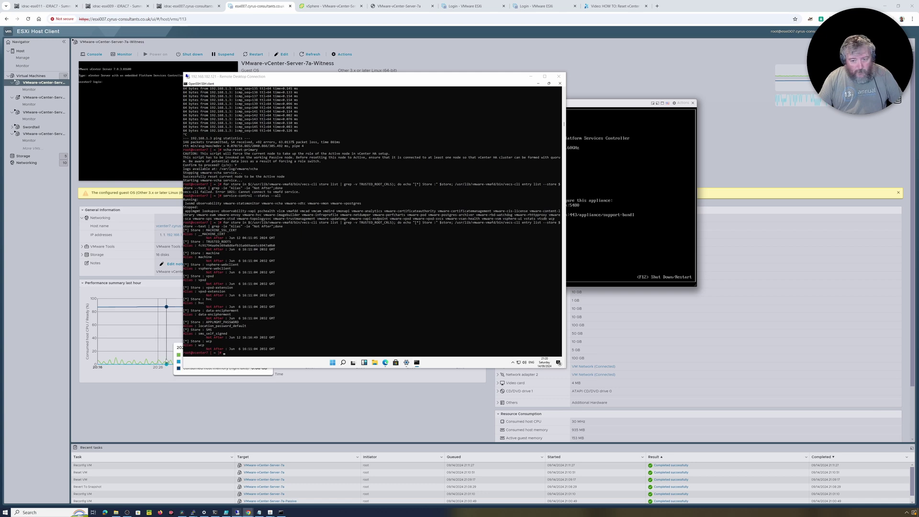
{"action": "right_click", "coordinate": [327, 328]}
{"action": "key", "text": "Return"}
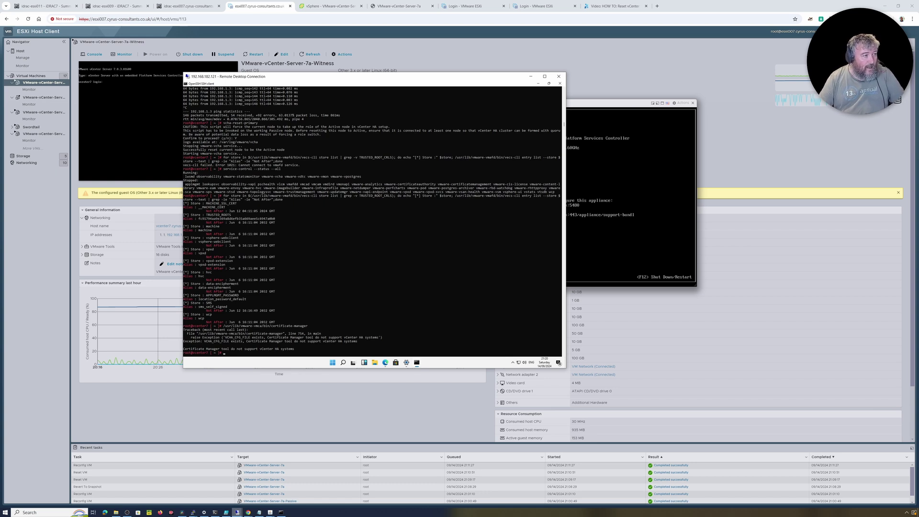
Step: Run vcha-destroy -f and confirm destroying the vCenter HA configuration
{"action": "key", "text": "alt+Tab"}
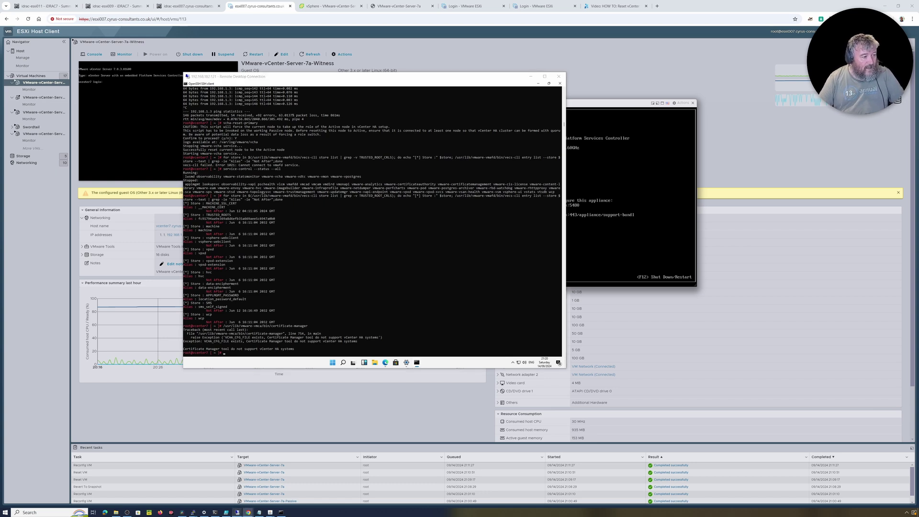
{"action": "right_click", "coordinate": [371, 305]}
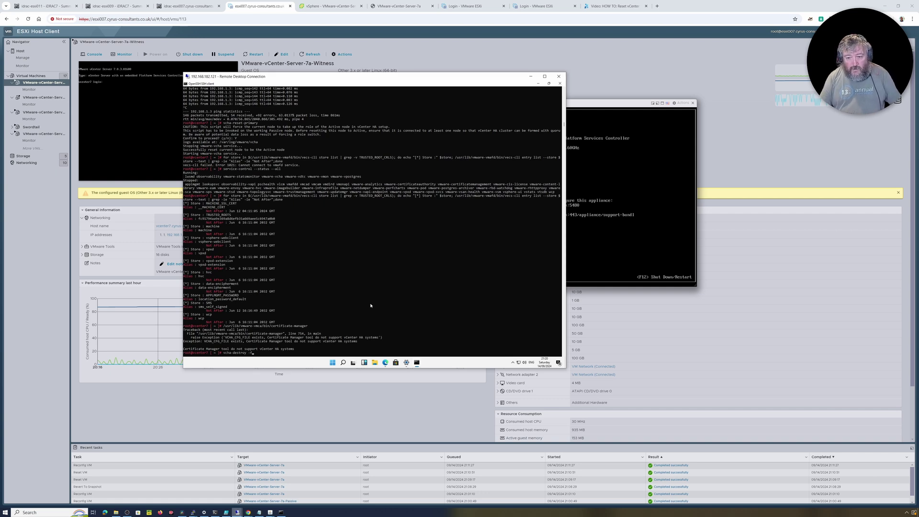
{"action": "key", "text": "Return"}
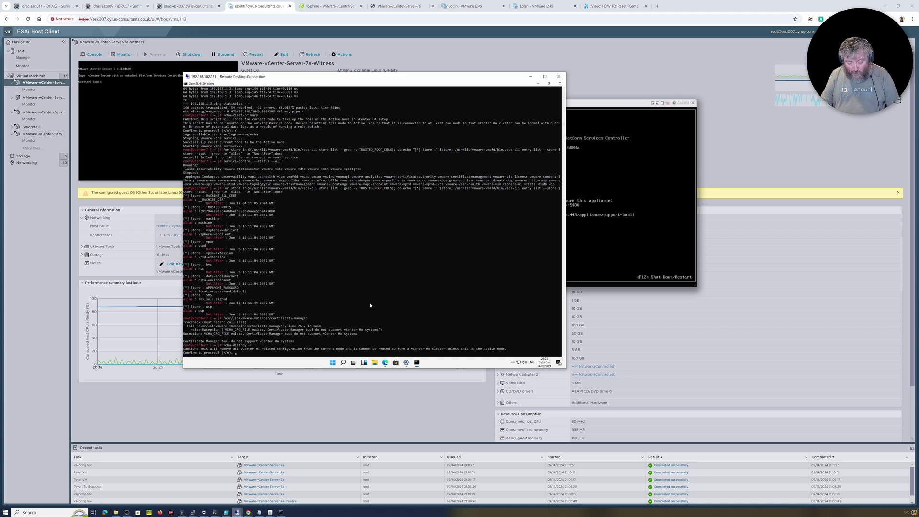
{"action": "key", "text": "Return"}
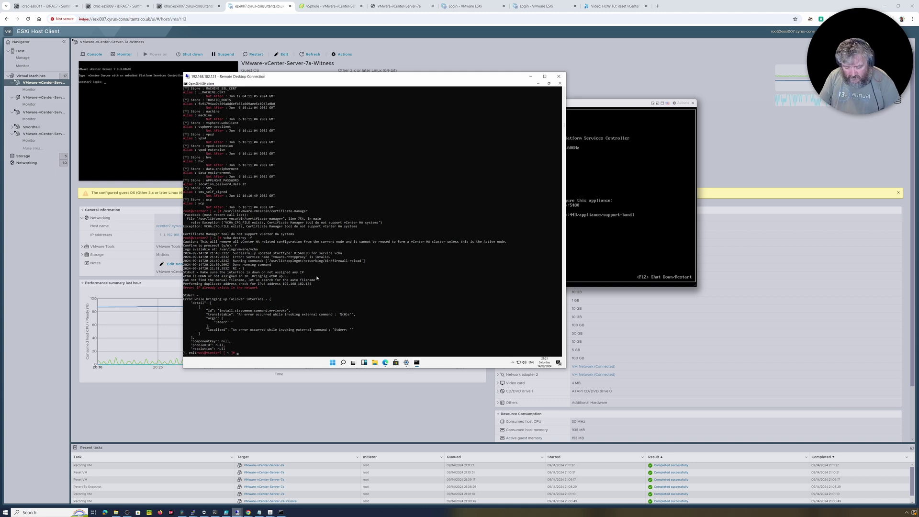
Step: List the network interfaces with ifconfig, then reboot the vCenter appliance
{"action": "type", "text": "nfig"}
{"action": "key", "text": "Return"}
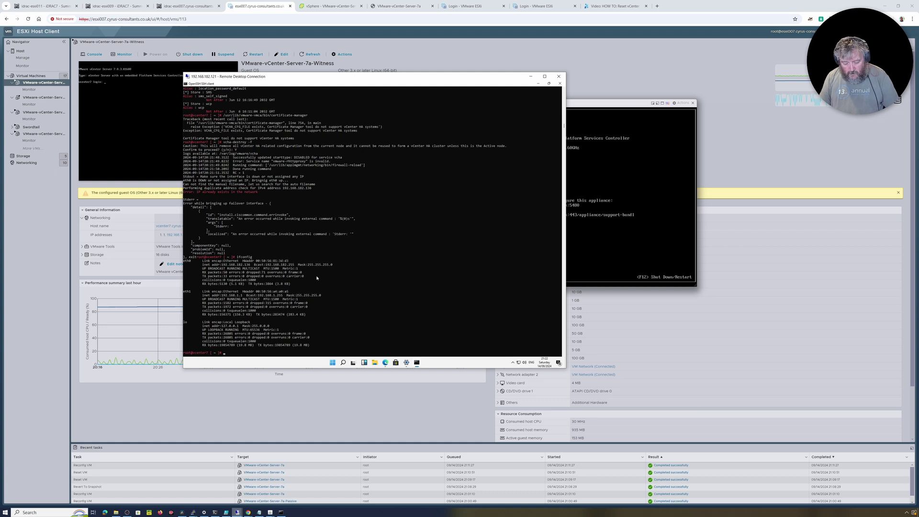
{"action": "type", "text": "reboot"}
{"action": "key", "text": "Return"}
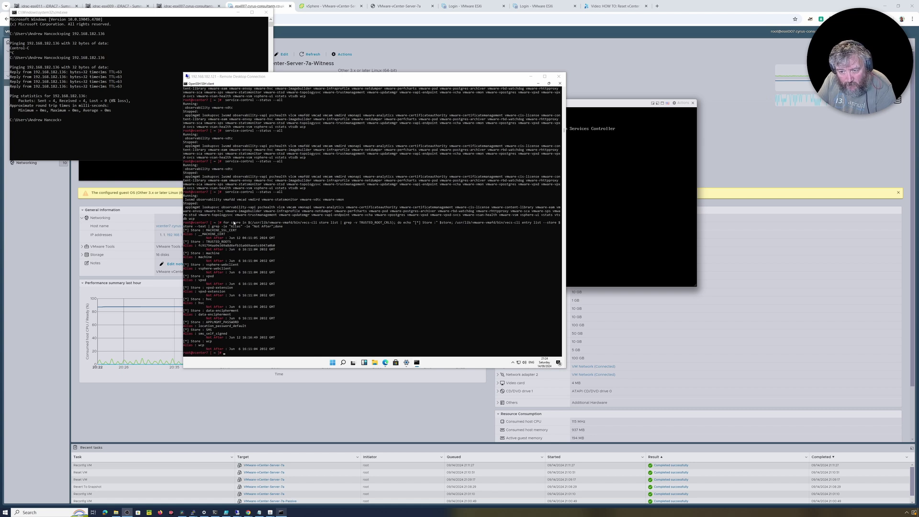
Step: Recall /usr/lib/vmware-vmca/bin/certificate-manager from shell history and launch the vSphere 7.0 Certificate Manager
{"action": "left_click", "coordinate": [316, 282]}
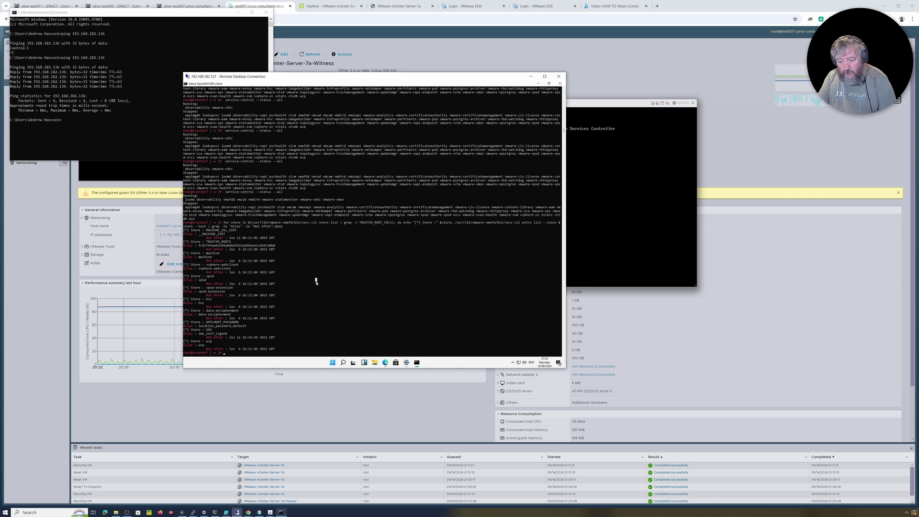
{"action": "key", "text": "Up"}
{"action": "key", "text": "Up"}
{"action": "key", "text": "Up"}
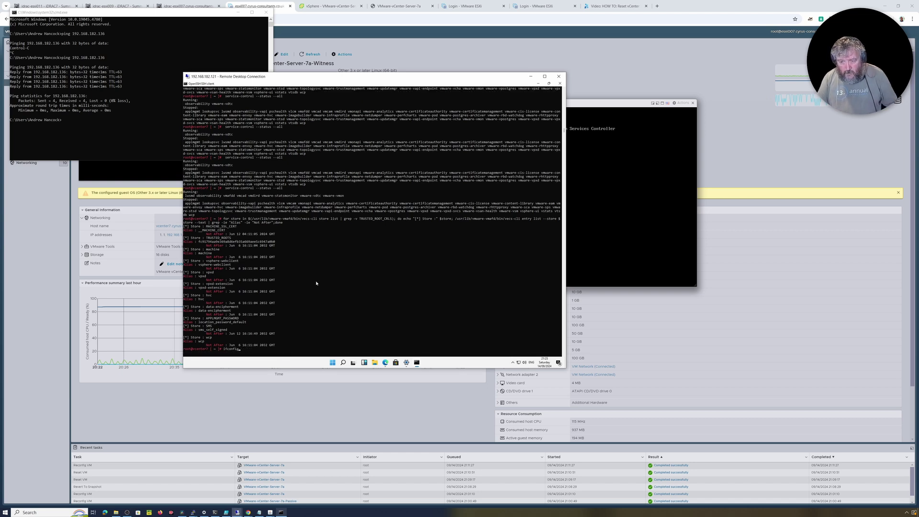
{"action": "key", "text": "Up"}
{"action": "key", "text": "Up"}
{"action": "key", "text": "Up"}
{"action": "key", "text": "Up"}
{"action": "key", "text": "Up"}
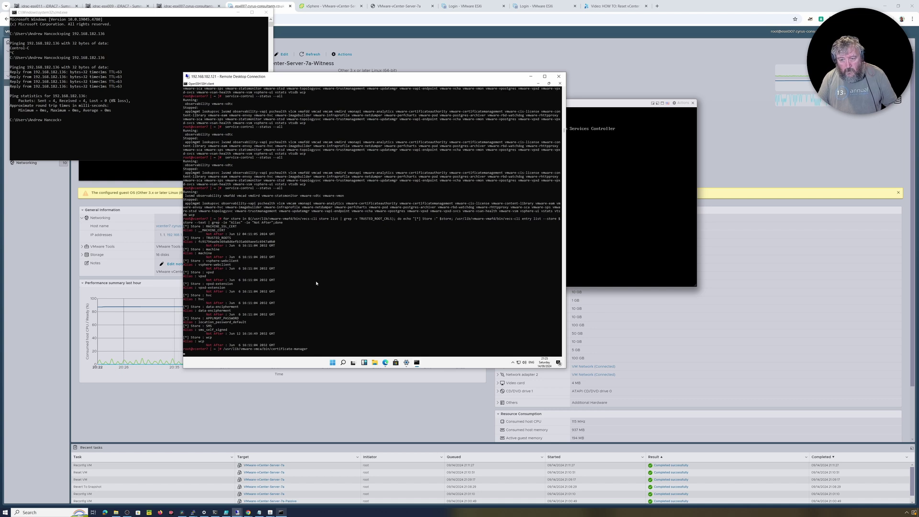
{"action": "key", "text": "Return"}
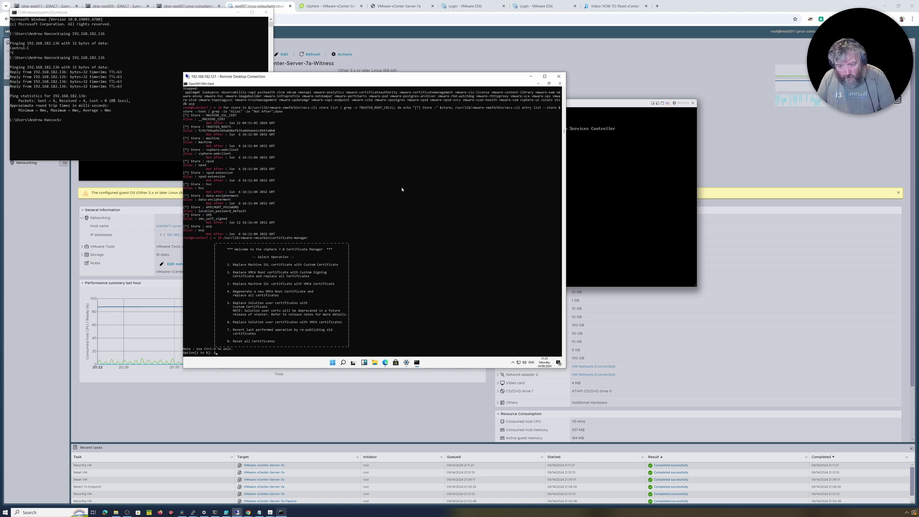
Step: Choose Reset all Certificates (8), answer Y, accept the default SSO username, and submit the password
{"action": "key", "text": "Return"}
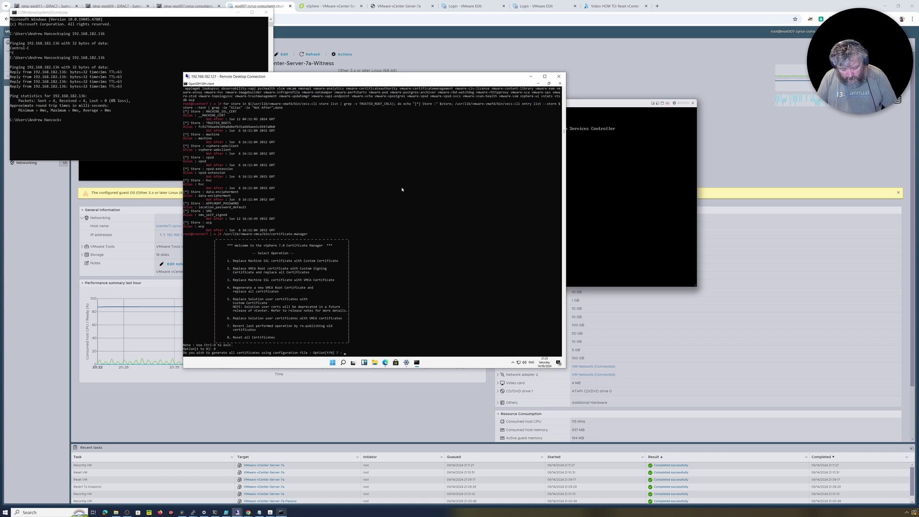
{"action": "type", "text": "Y"}
{"action": "key", "text": "Return"}
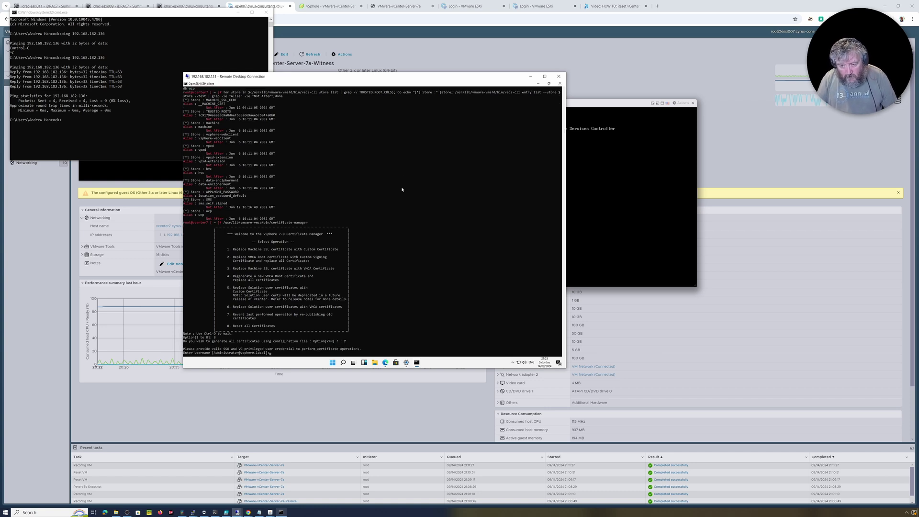
{"action": "key", "text": "Return"}
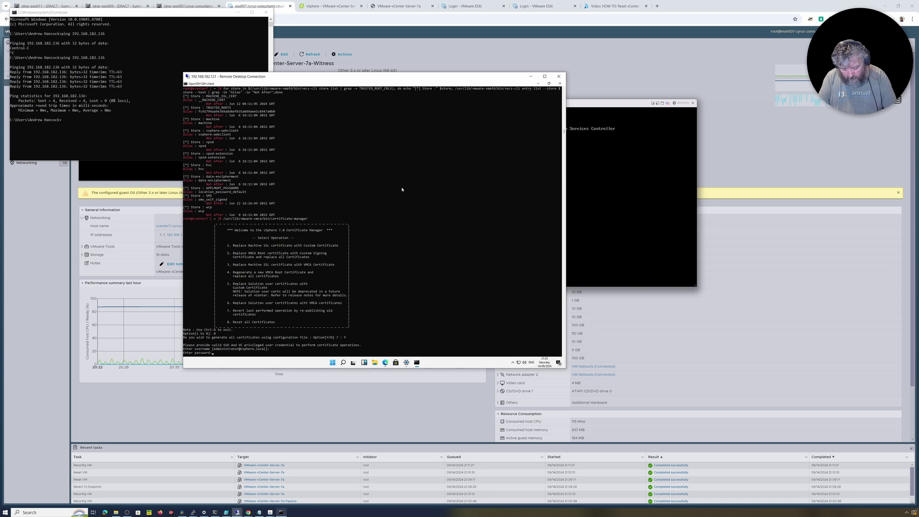
{"action": "key", "text": "Return"}
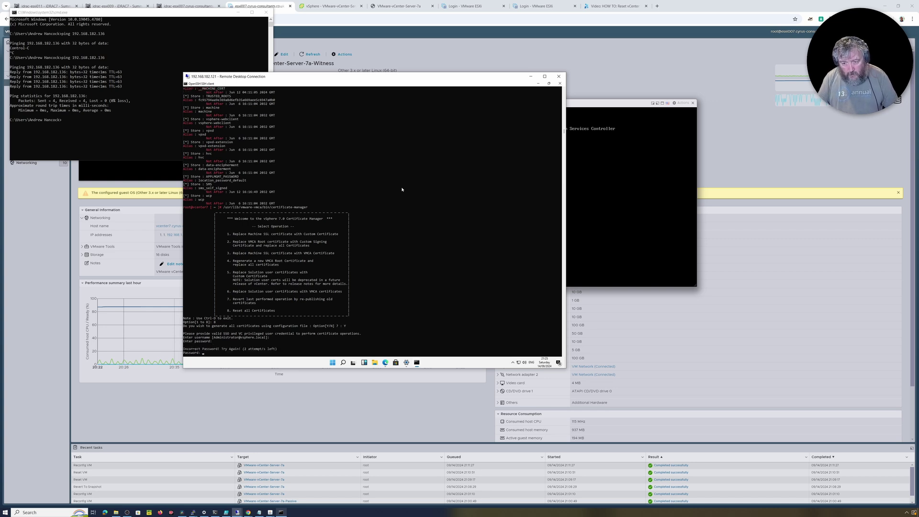
Step: Abort Certificate Manager after the password failure and run vdcadmintool instead
{"action": "key", "text": "ctrl+c"}
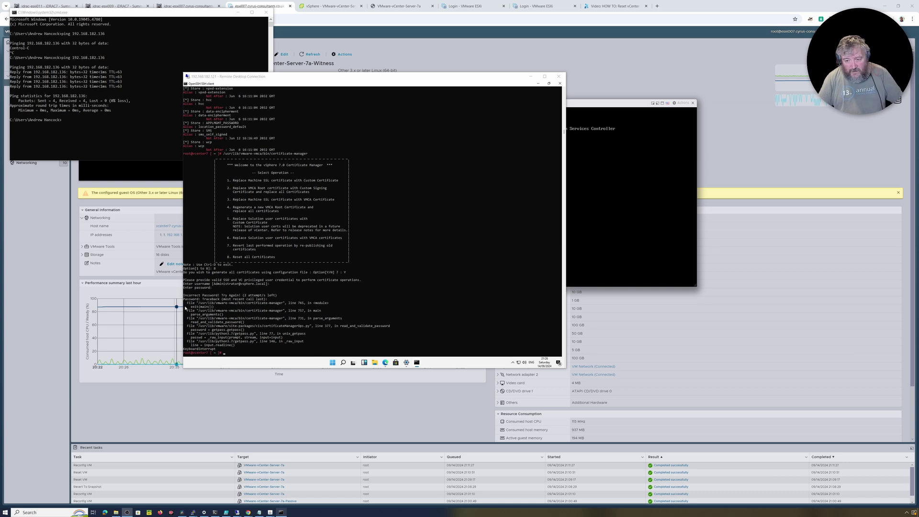
{"action": "right_click", "coordinate": [266, 324]}
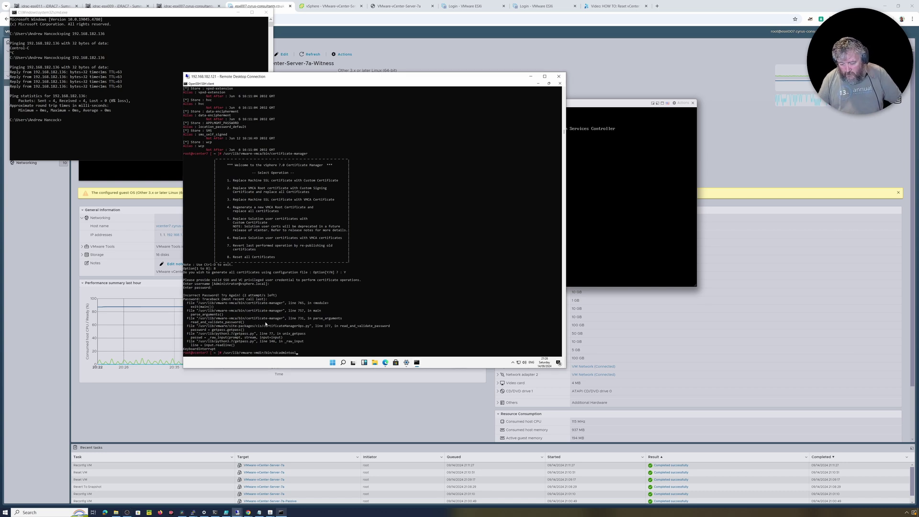
{"action": "key", "text": "Return"}
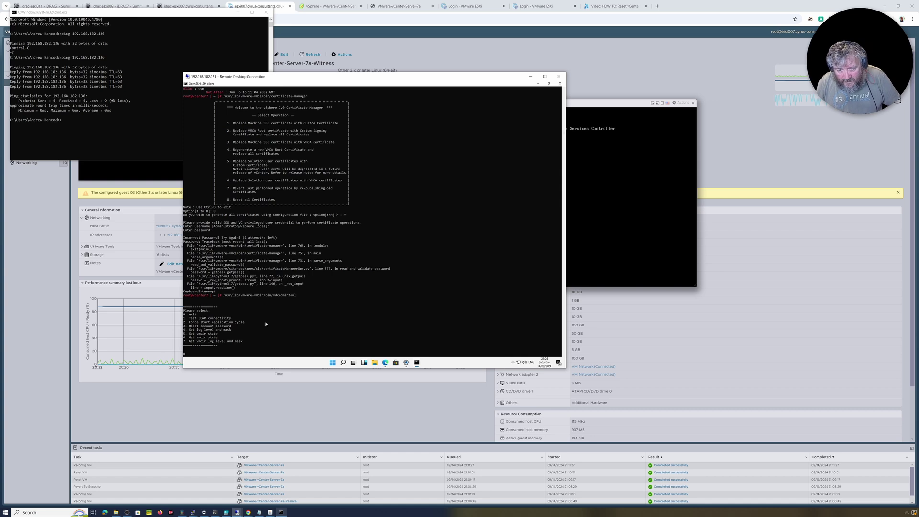
Step: Reset the vsphere.local Administrator password with vdcadmintool option 3 and select the generated password
{"action": "type", "text": "3"}
{"action": "key", "text": "Return"}
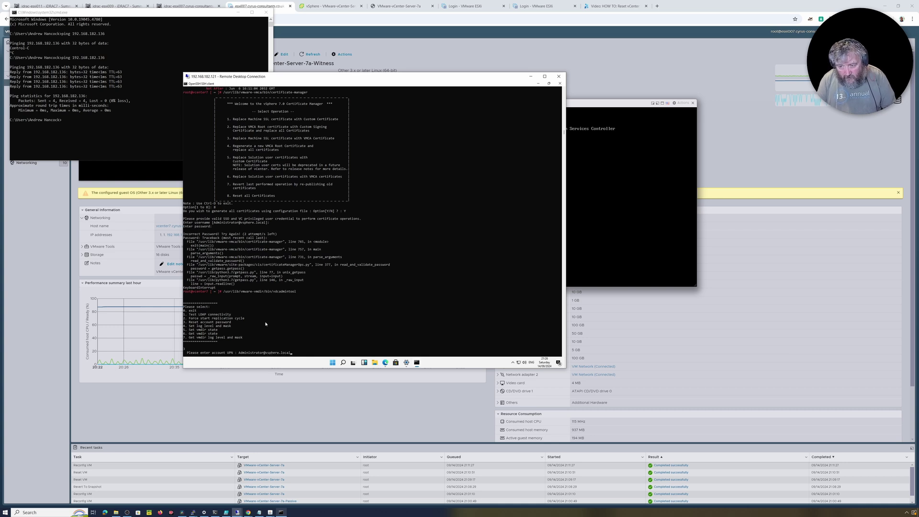
{"action": "key", "text": "Return"}
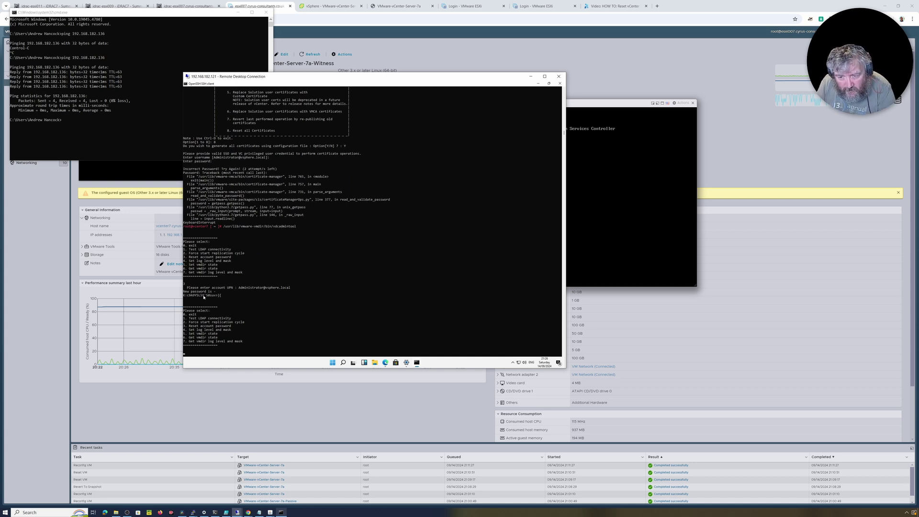
{"action": "left_click_drag", "start_coordinate": [222, 296], "coordinate": [184, 297]}
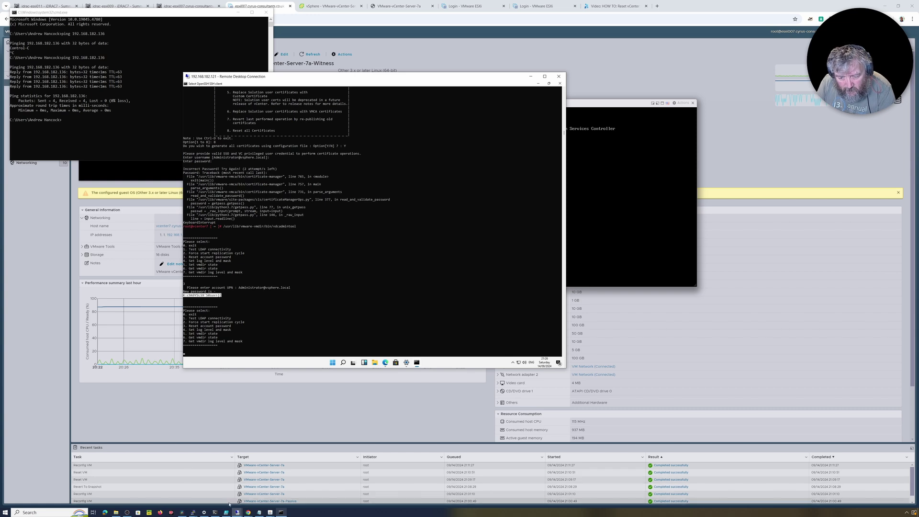
Step: Open Notepad from the Run prompt and paste the clipboard, cutting out the pasted command line
{"action": "mouse_move", "coordinate": [263, 513]}
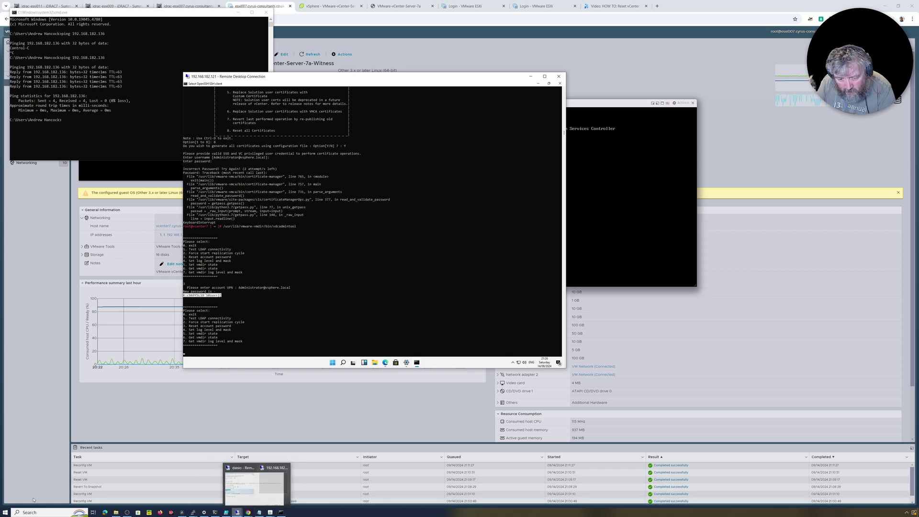
{"action": "left_click", "coordinate": [5, 514]}
{"action": "right_click", "coordinate": [5, 513]}
{"action": "left_click", "coordinate": [29, 484]}
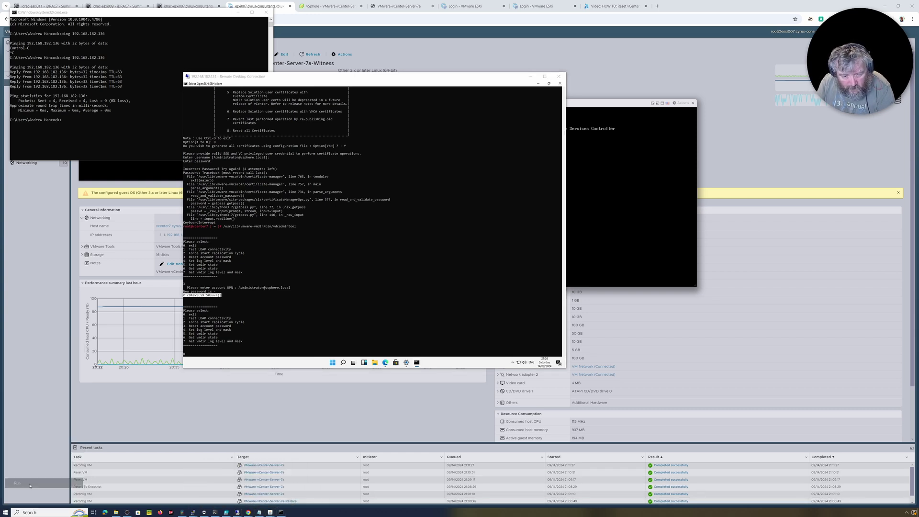
{"action": "type", "text": "notrepa"}
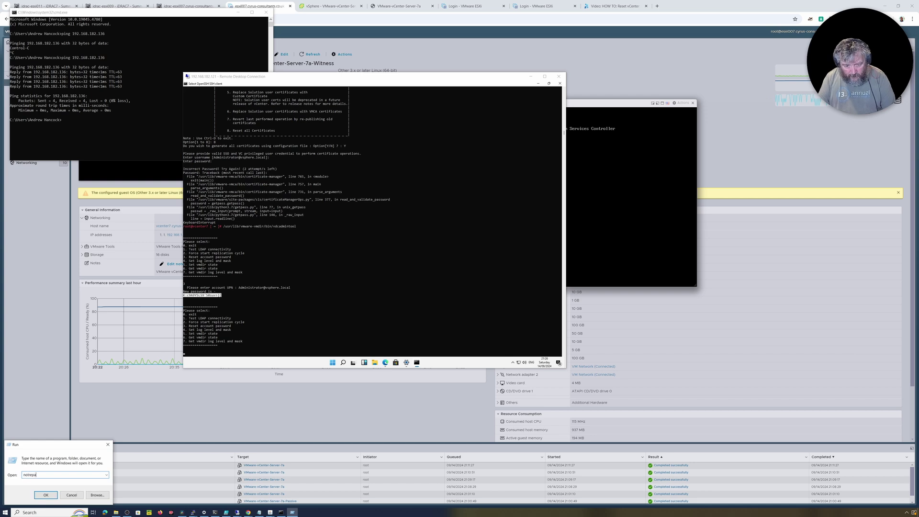
{"action": "key", "text": "BackSpace"}
{"action": "key", "text": "BackSpace"}
{"action": "key", "text": "BackSpace"}
{"action": "key", "text": "BackSpace"}
{"action": "type", "text": "epad"}
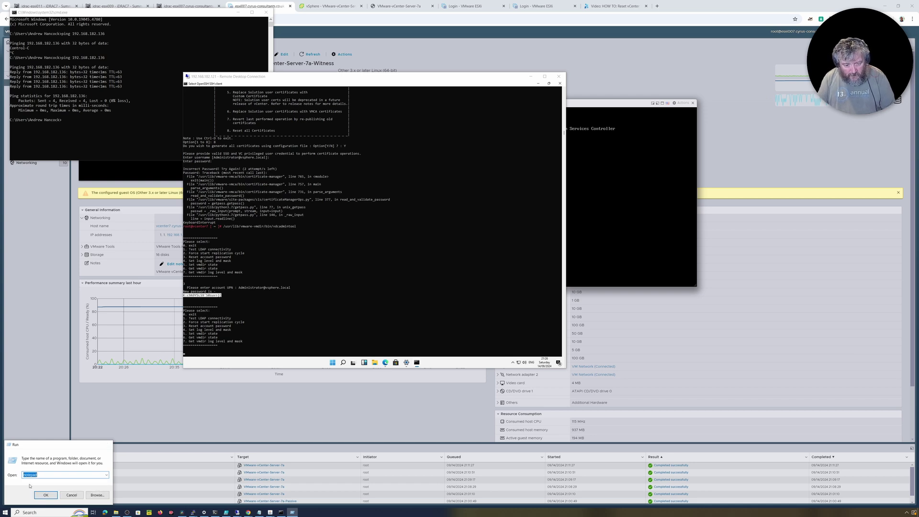
{"action": "key", "text": "Return"}
{"action": "right_click", "coordinate": [290, 284]}
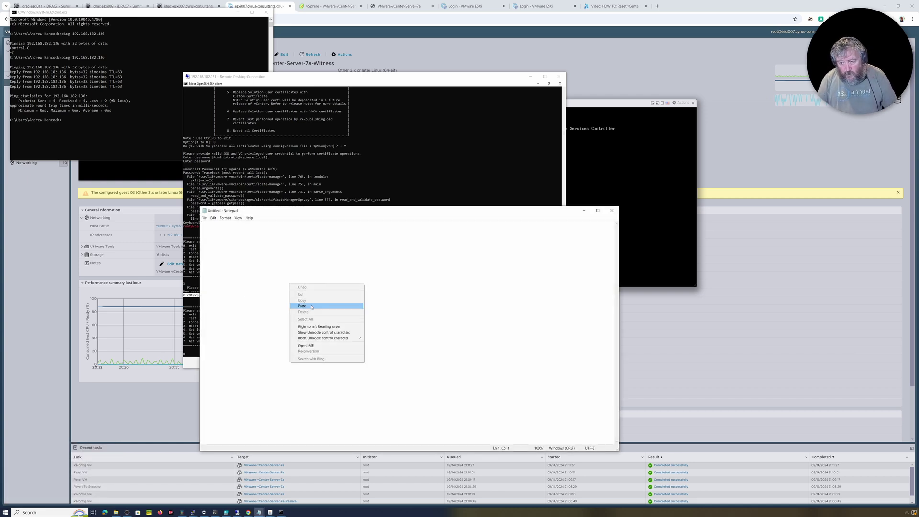
{"action": "left_click", "coordinate": [312, 305]}
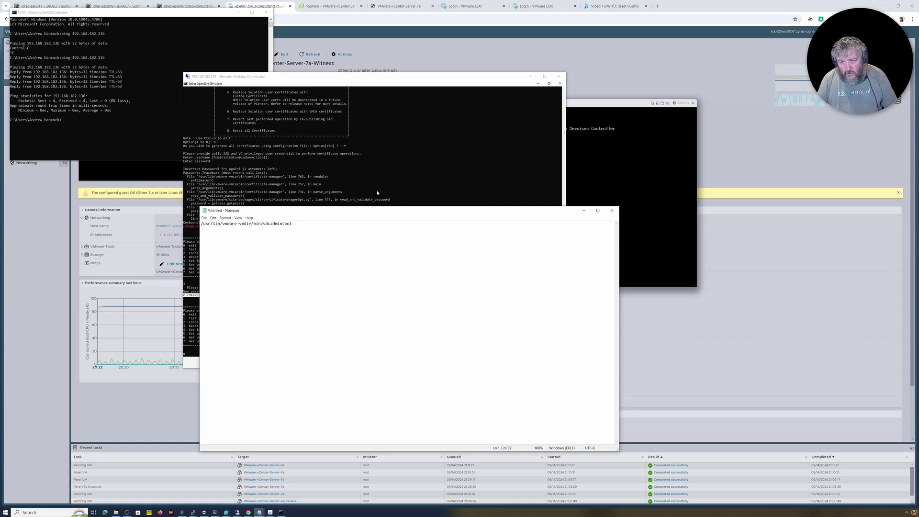
{"action": "left_click_drag", "start_coordinate": [299, 223], "coordinate": [201, 224]}
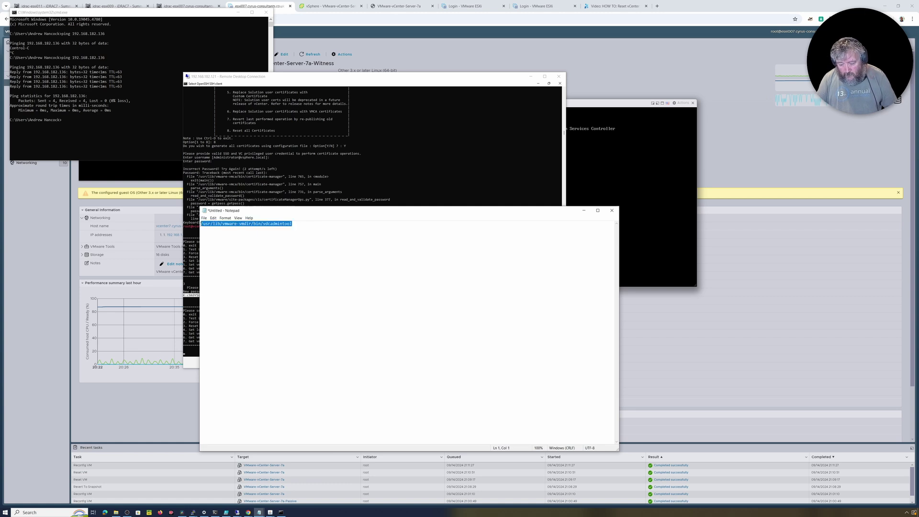
{"action": "key", "text": "ctrl+x"}
Step: Copy the new Administrator password from the SSH console into Notepad, then minimize Notepad and refocus the SSH session
{"action": "left_click", "coordinate": [363, 150]}
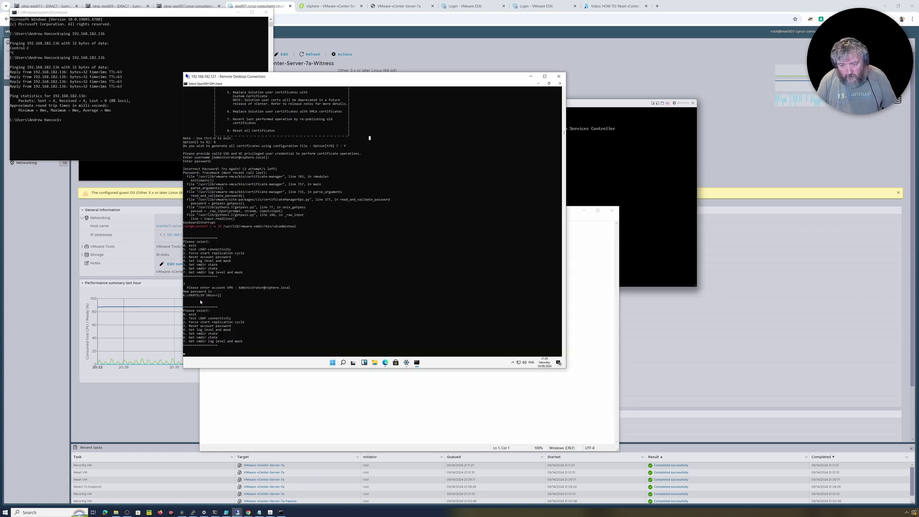
{"action": "left_click_drag", "start_coordinate": [185, 298], "coordinate": [221, 297]}
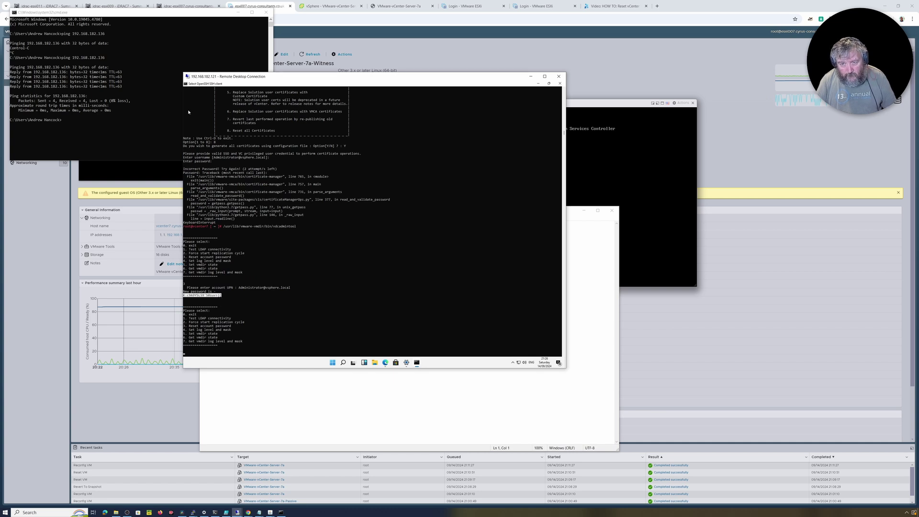
{"action": "left_click", "coordinate": [185, 84]}
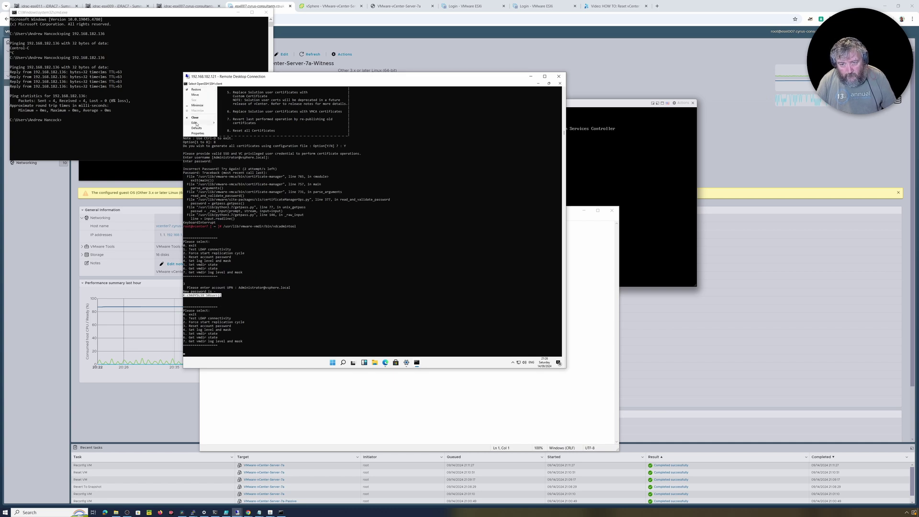
{"action": "mouse_move", "coordinate": [196, 123]}
{"action": "left_click", "coordinate": [230, 129]}
{"action": "left_click", "coordinate": [282, 383]}
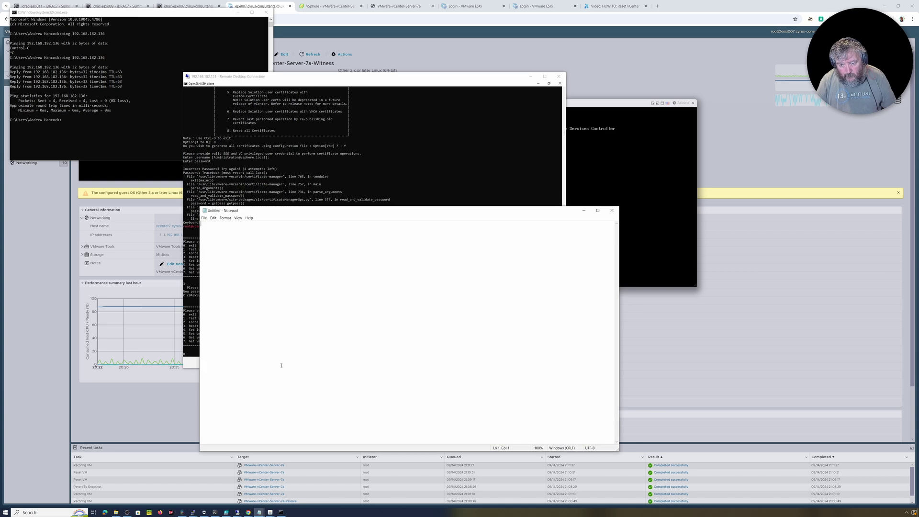
{"action": "right_click", "coordinate": [261, 289]}
{"action": "left_click", "coordinate": [274, 310]}
{"action": "left_click", "coordinate": [583, 210]}
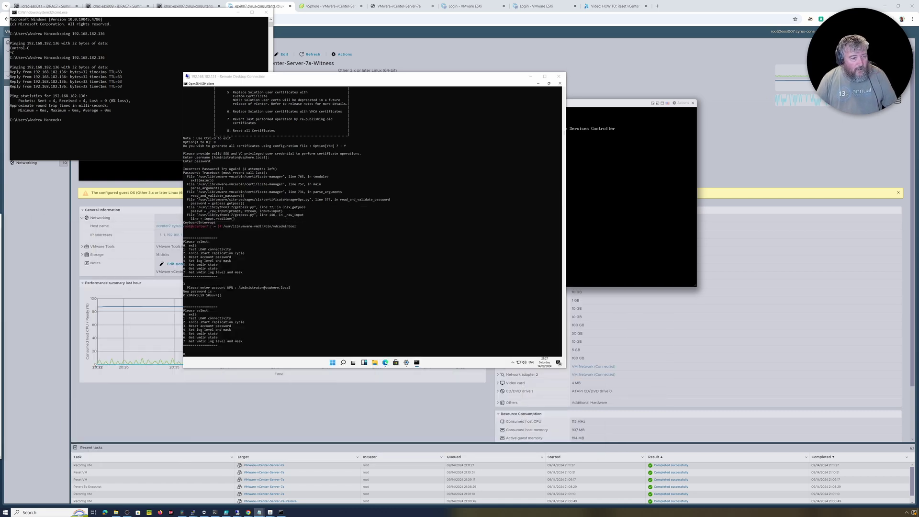
{"action": "left_click", "coordinate": [287, 321]}
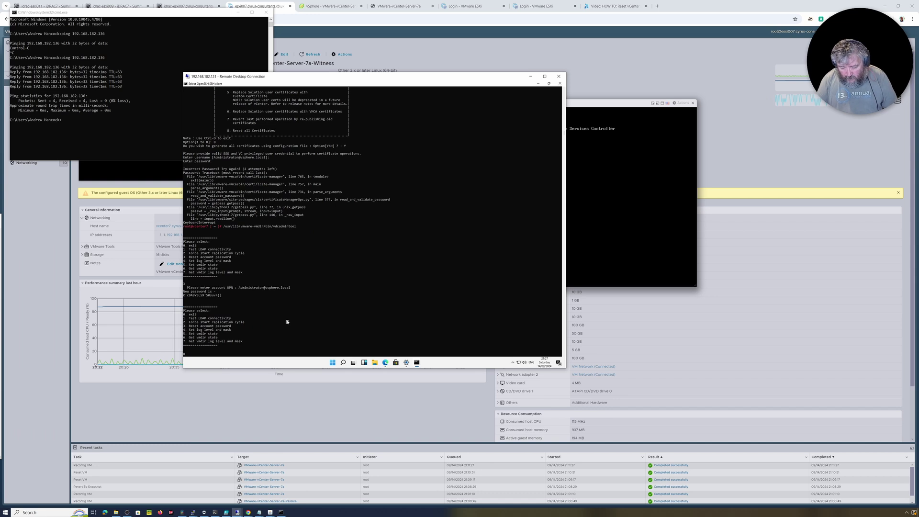
Step: Quit vdcadmintool with 0 and recall certificate-manager from the command history
{"action": "key", "text": "Escape"}
{"action": "type", "text": "0"}
{"action": "key", "text": "Return"}
{"action": "key", "text": "ctrl+v"}
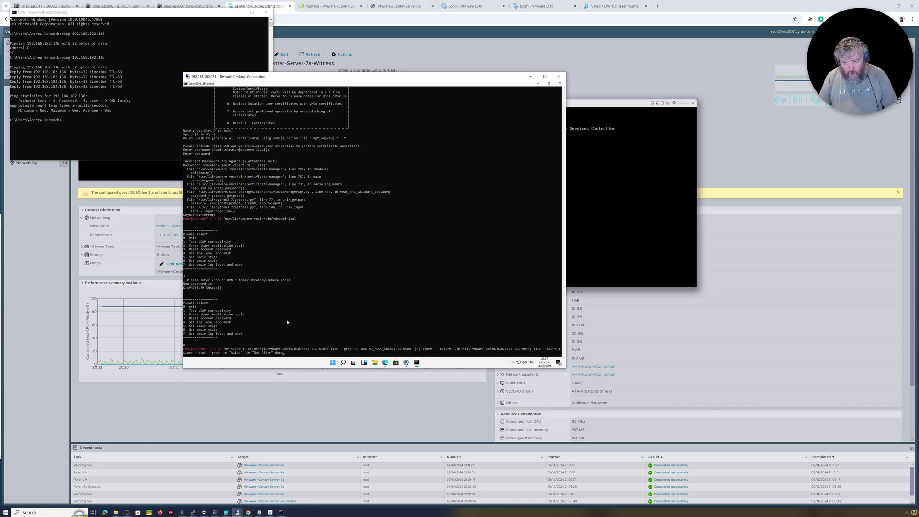
{"action": "key", "text": "ctrl+u"}
{"action": "type", "text": "ifconfig"}
{"action": "key", "text": "Up"}
{"action": "key", "text": "Up"}
{"action": "key", "text": "Up"}
{"action": "key", "text": "Up"}
{"action": "key", "text": "Up"}
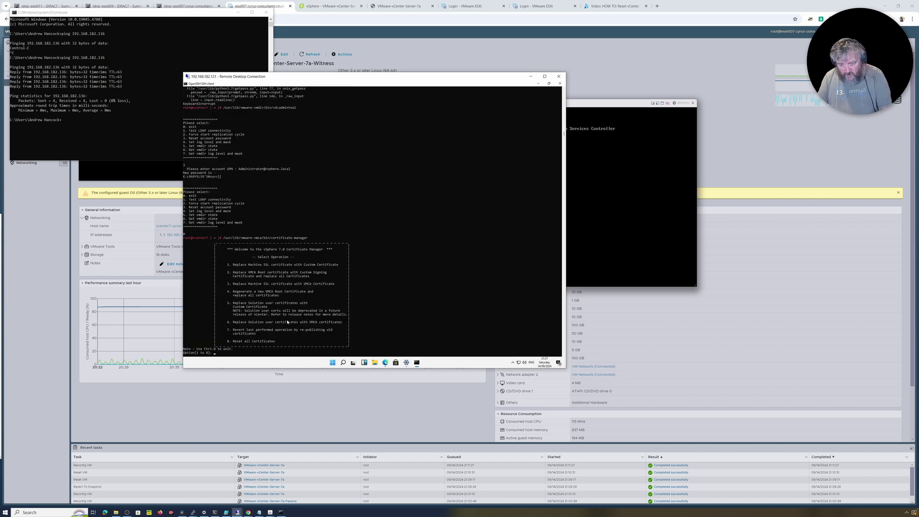
Step: Choose Reset all Certificates (8), confirm the configuration-file prompt, and accept the default SSO administrator username
{"action": "type", "text": "8"}
{"action": "key", "text": "Return"}
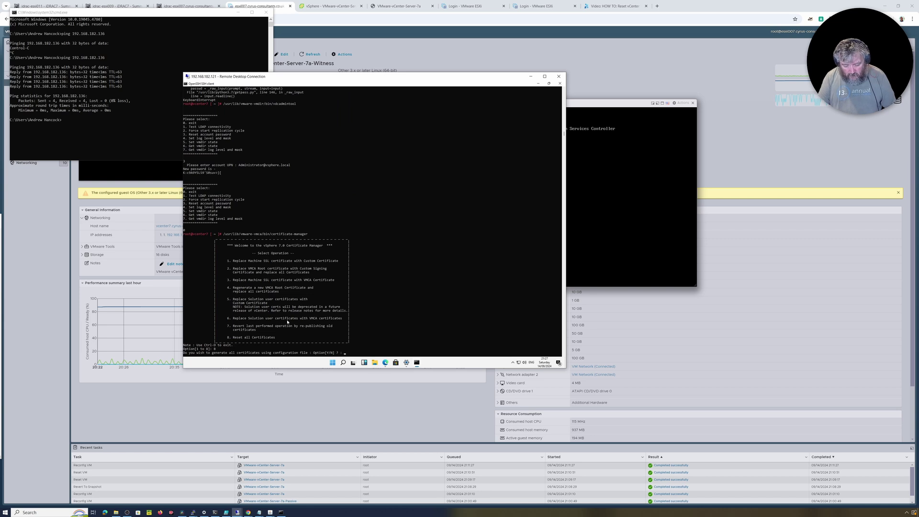
{"action": "key", "text": "Return"}
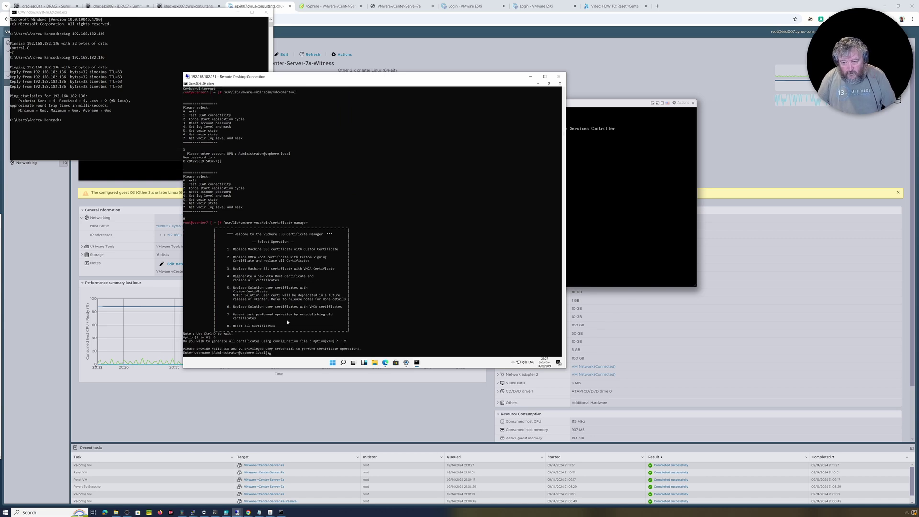
{"action": "key", "text": "Return"}
{"action": "key", "text": "alt+Tab"}
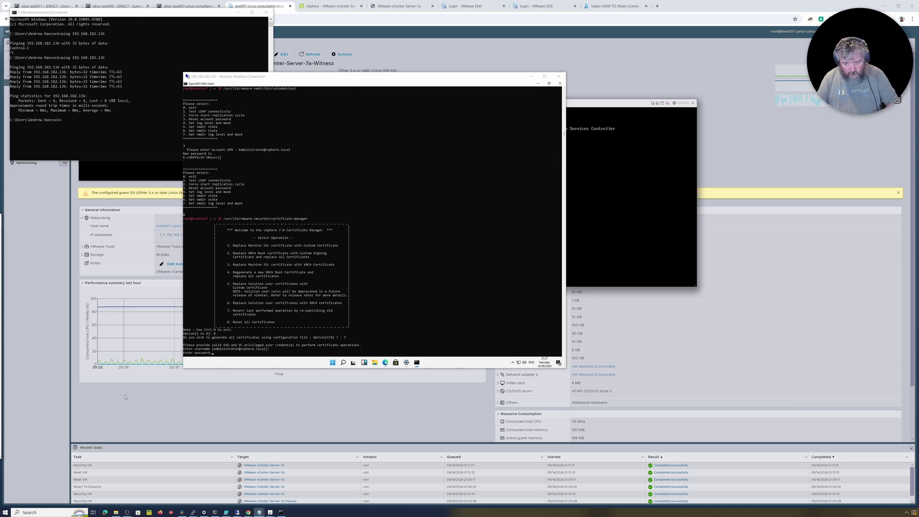
{"action": "left_click", "coordinate": [350, 321]}
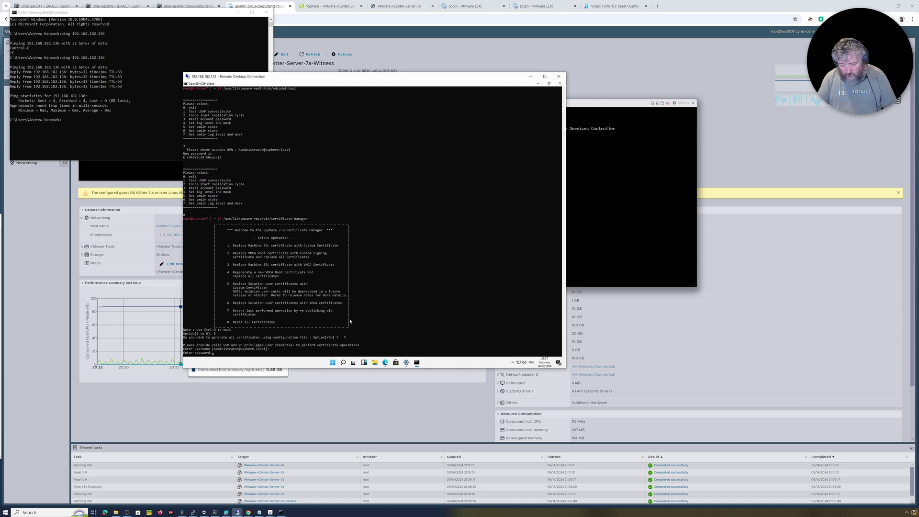
Step: Submit the SSO password, then enter certificate details: GB, Cyrus Computer Consultants Ltd, Cyrus HQ, East Riding of Yorkshire, Meltonby
{"action": "key", "text": "Return"}
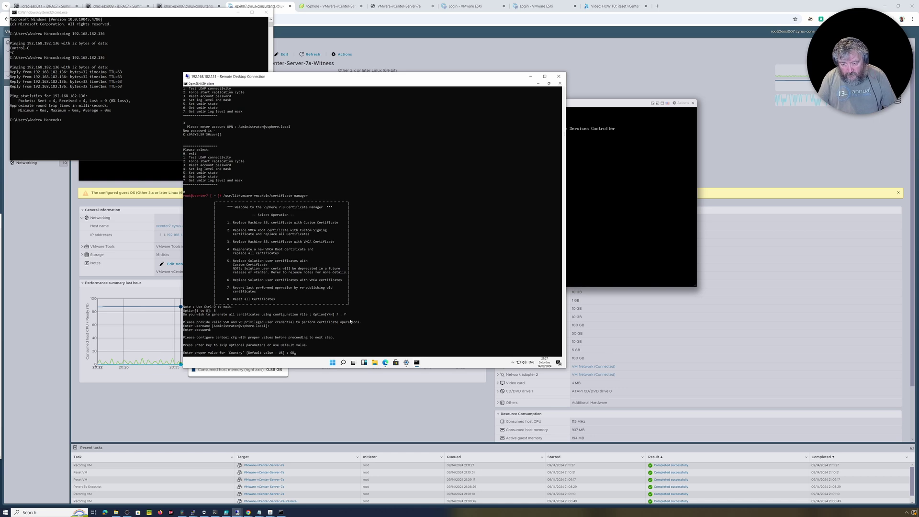
{"action": "key", "text": "Return"}
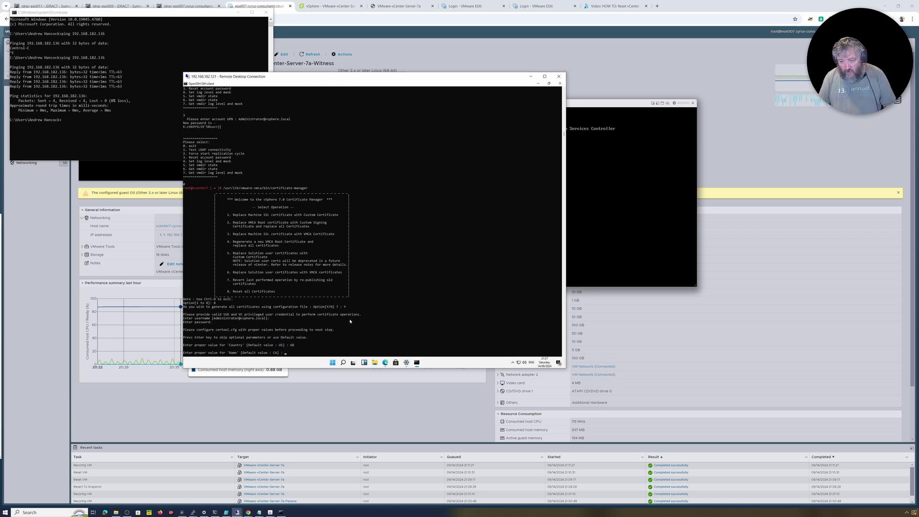
{"action": "key", "text": "Return"}
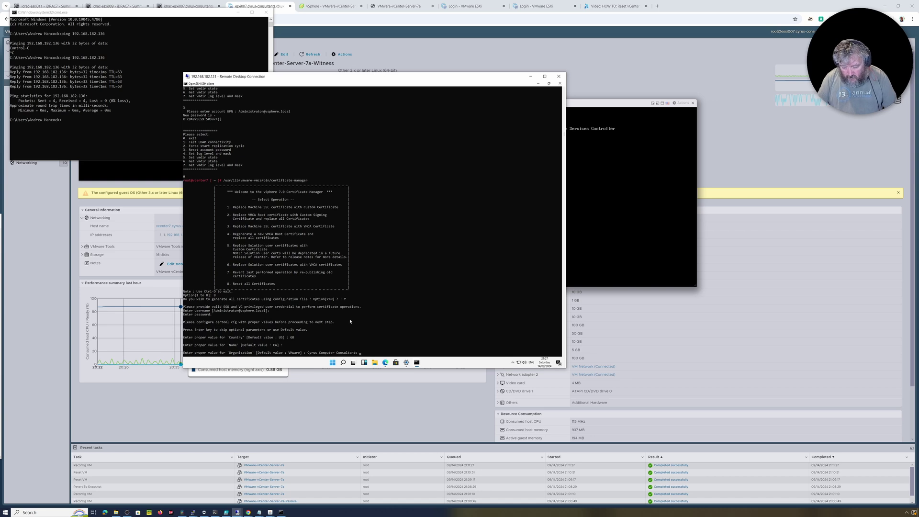
{"action": "key", "text": "Return"}
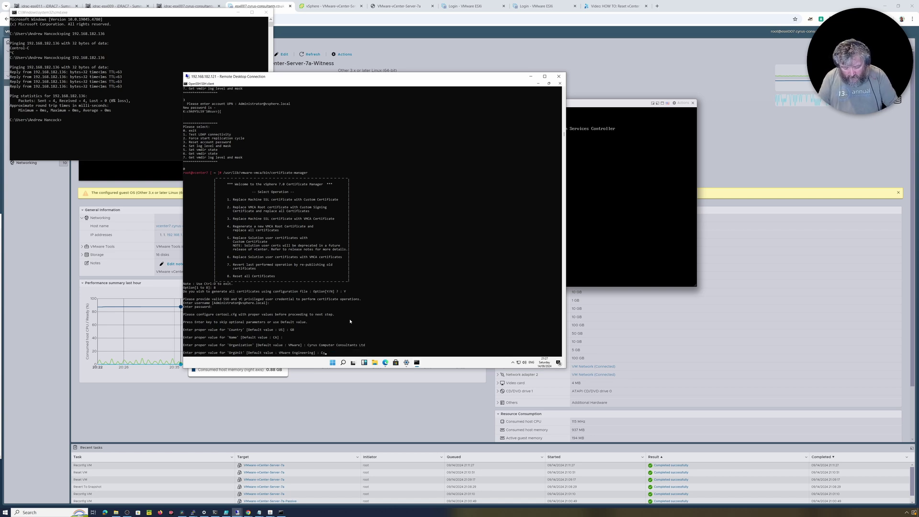
{"action": "key", "text": "Return"}
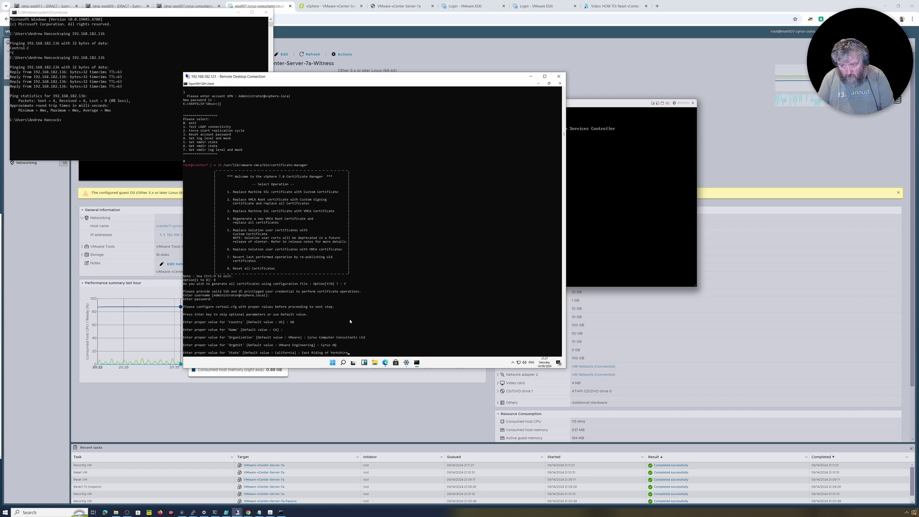
{"action": "key", "text": "Return"}
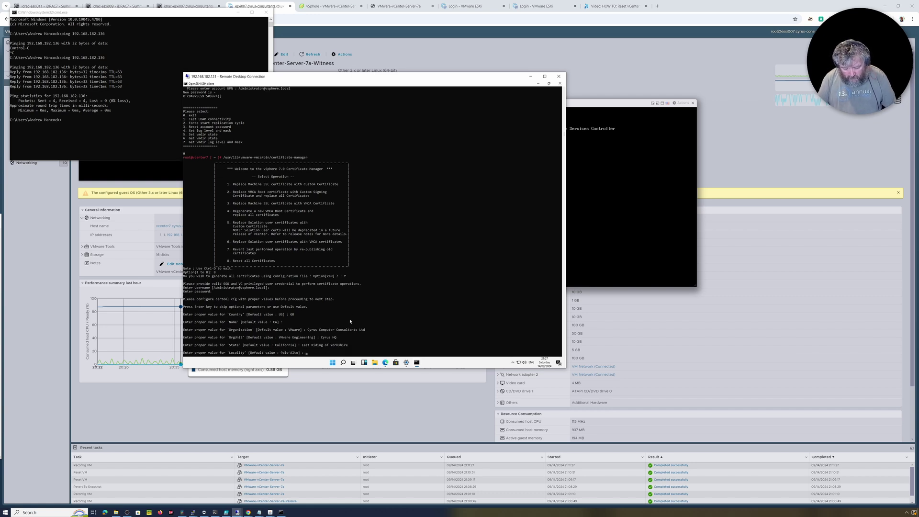
{"action": "key", "text": "Return"}
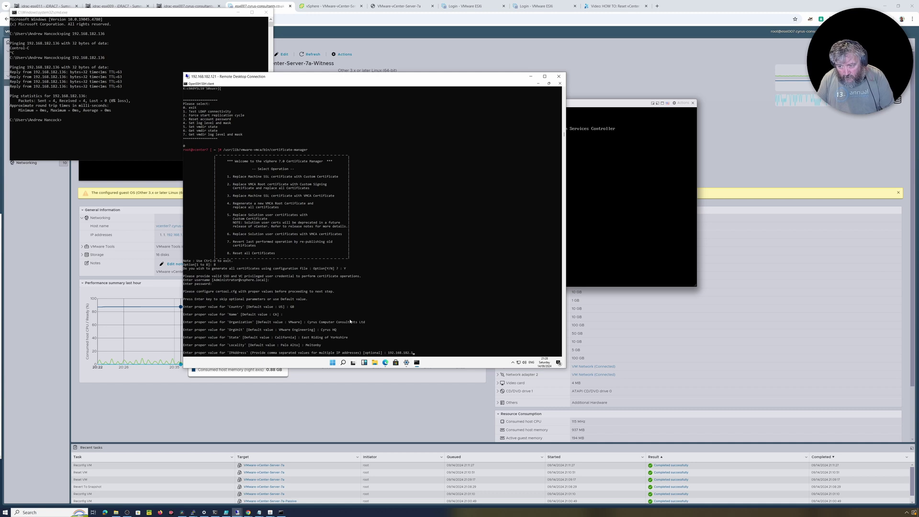
Step: Enter IP 192.168.182.136, skip Email, and use vcenter7.cyrus-consultants.co.uk as Hostname and VMCA Name
{"action": "type", "text": "192.168.182.136"}
{"action": "key", "text": "Return"}
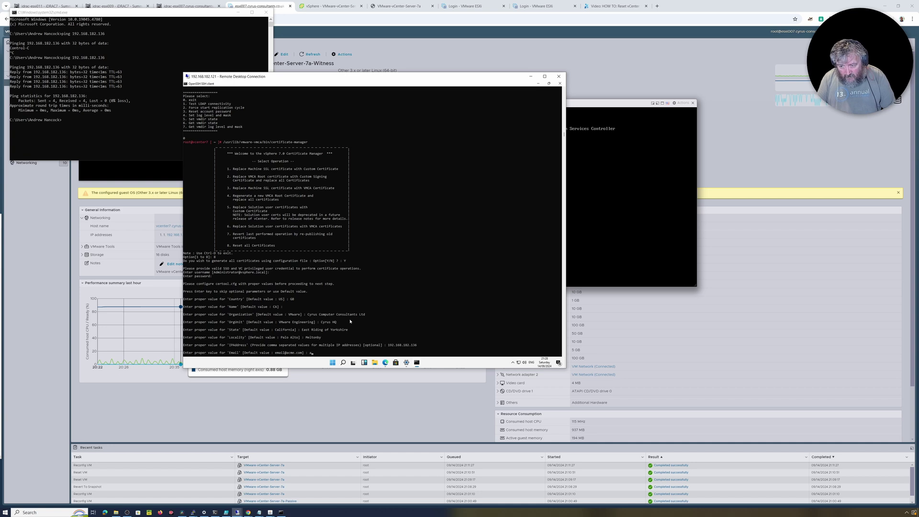
{"action": "key", "text": "Return"}
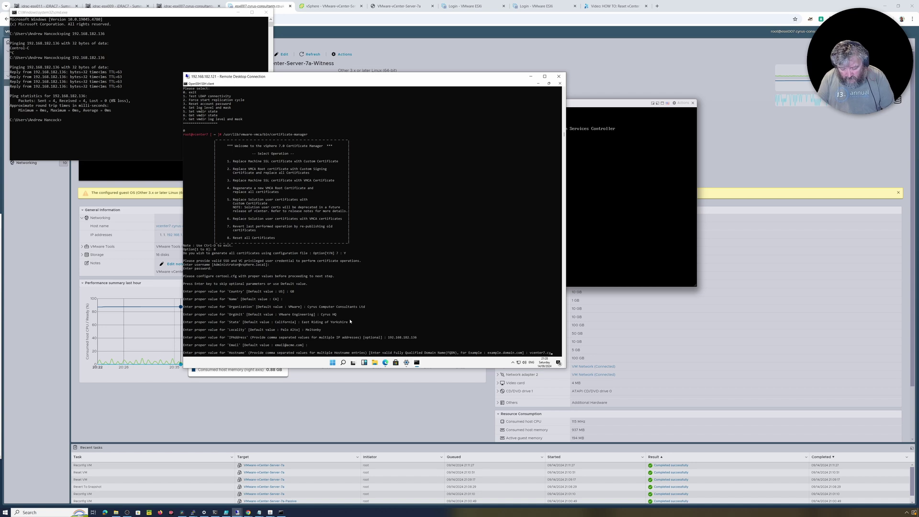
{"action": "type", "text": "vcenter7.cyrus-consultants.co.uk"}
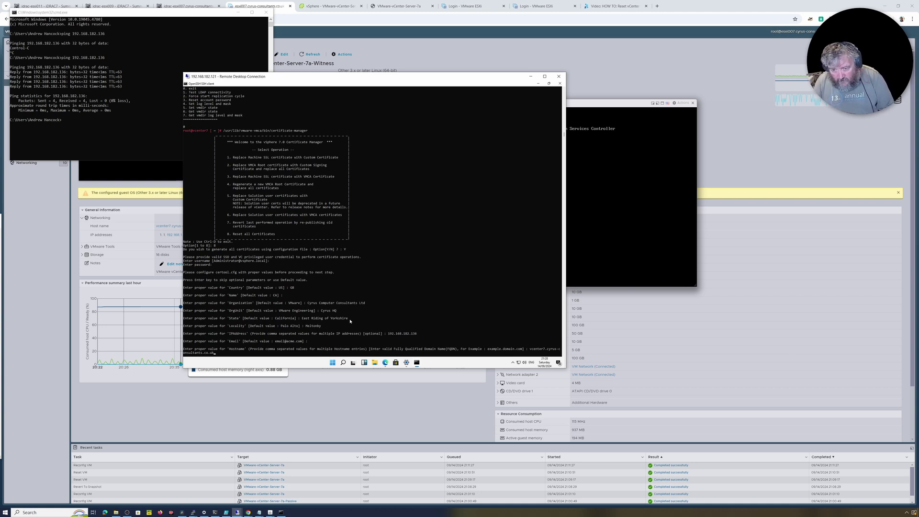
{"action": "key", "text": "Return"}
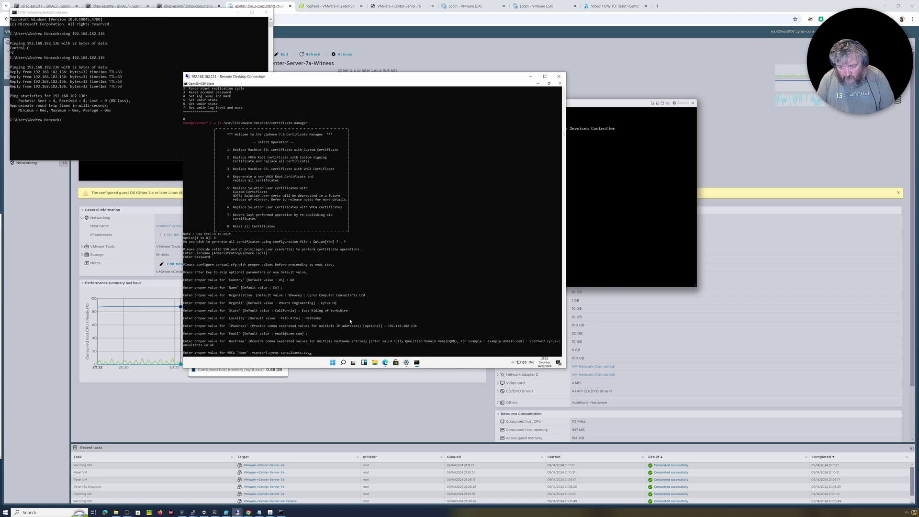
{"action": "key", "text": "Return"}
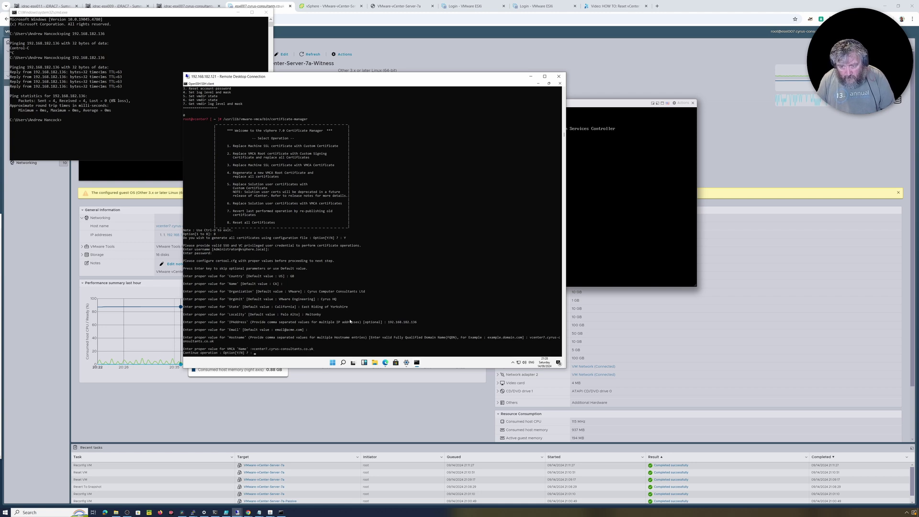
{"action": "key", "text": "Return"}
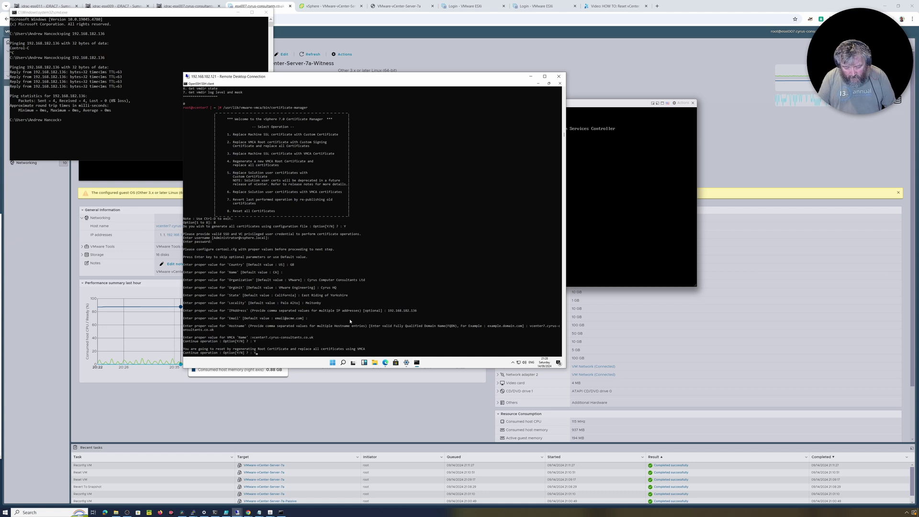
Step: Confirm the full certificate reset with Y, then paste the vecs-cli expiry-listing loop once it completes
{"action": "type", "text": "Y"}
{"action": "key", "text": "Return"}
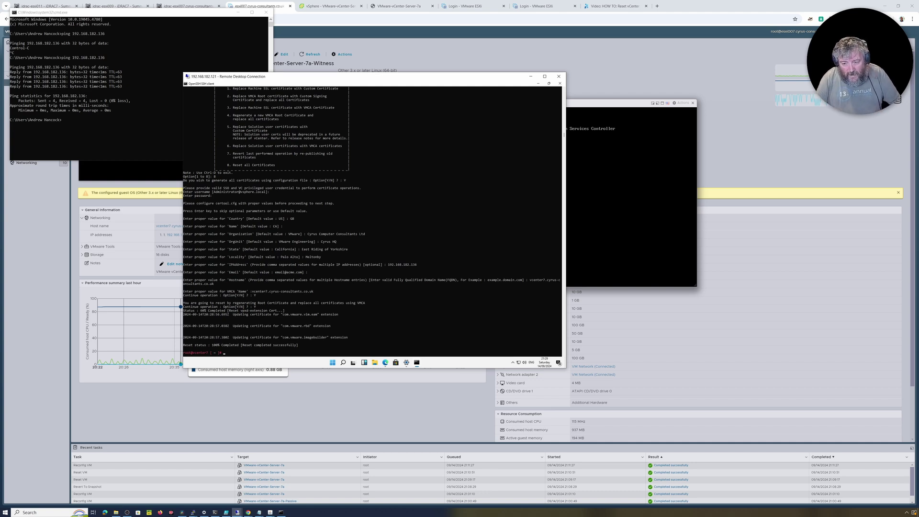
{"action": "type", "text": "for store in $(/usr/lib/vmware-vmafd/bin/vecs-cli store list | grep -v TRUSTED_ROOT_CRLS); do echo \"[*] Store :\" $store; /usr/lib/vmware-vmafd/bin/vecs-cli entry list --store $store --text | grep -ie \"Alias\" -ie \"Not After\";done"}
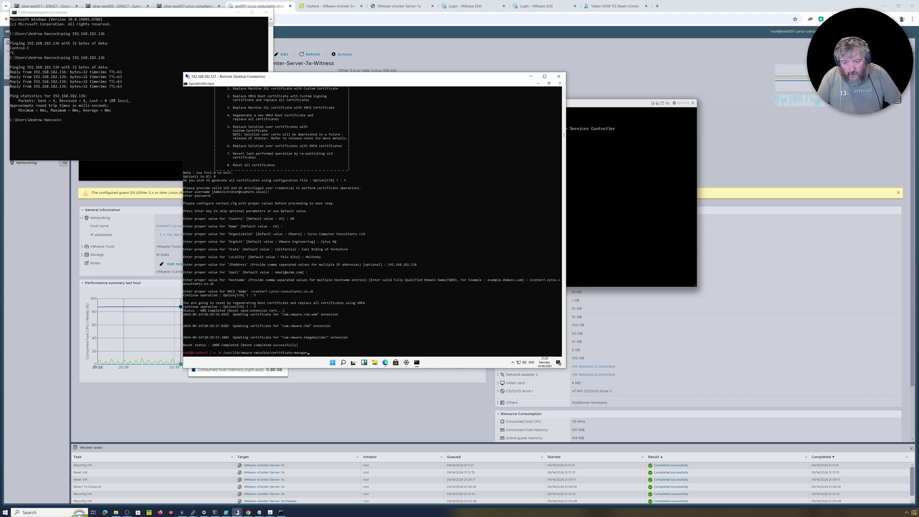
{"action": "key", "text": "Up"}
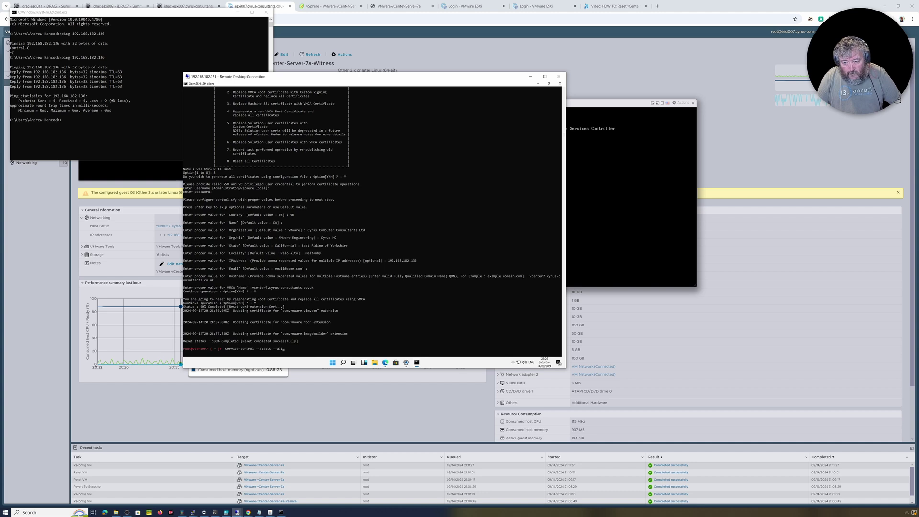
{"action": "key", "text": "Up"}
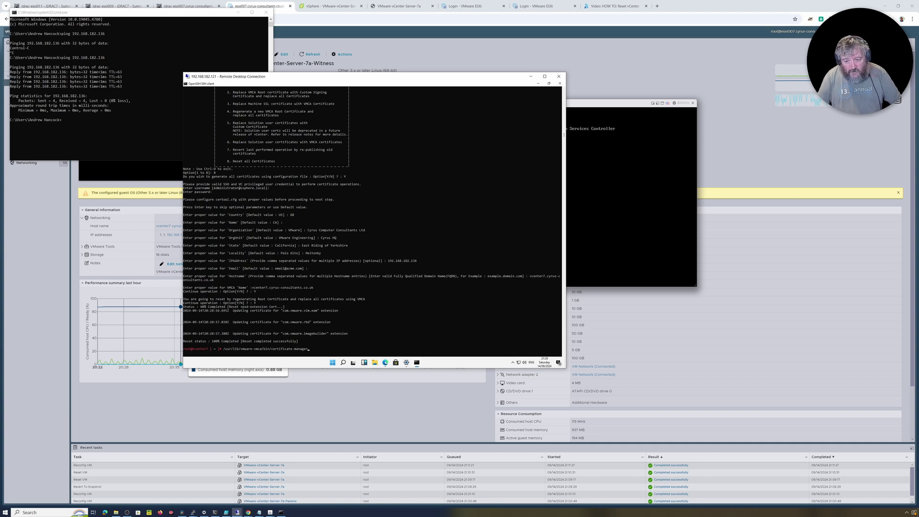
{"action": "key", "text": "Down"}
{"action": "key", "text": "Down"}
{"action": "key", "text": "Down"}
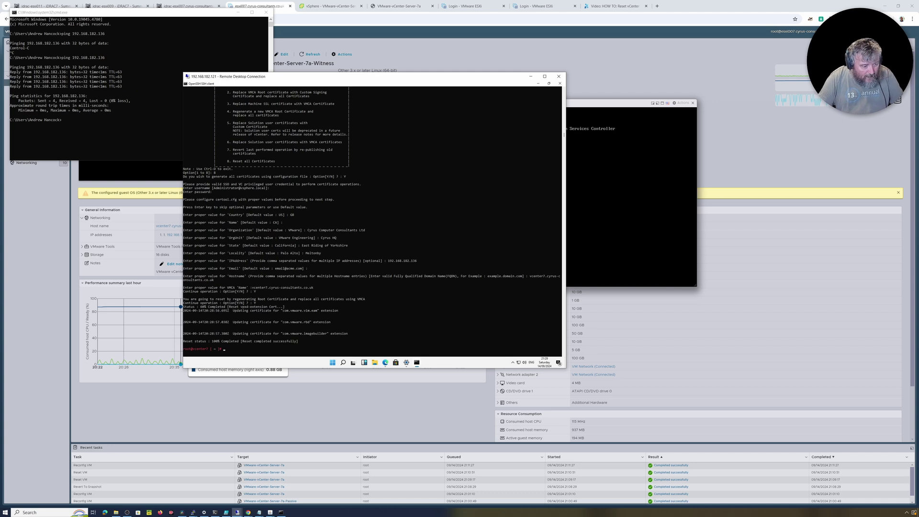
{"action": "key", "text": "Up"}
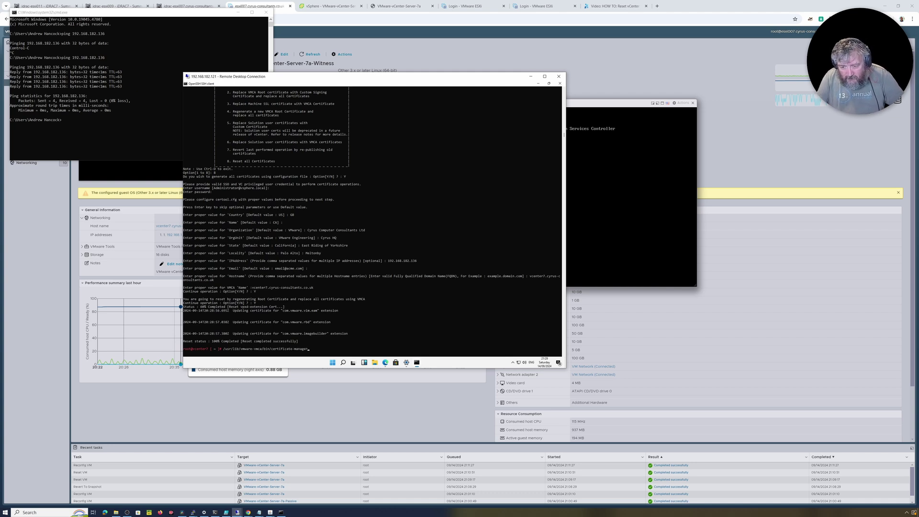
{"action": "key", "text": "Down"}
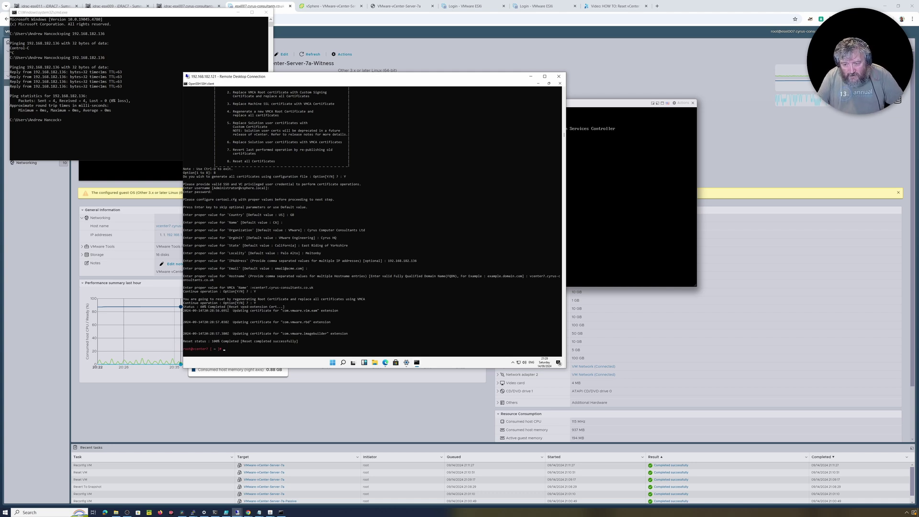
{"action": "type", "text": "for store in $(/usr/lib/vmware-vmafd/bin/vecs-cli store list | grep -v TRUSTED_ROOT_CRLS); do echo \"[*] Store :\" $store; /usr/lib/vmware-vmafd/bin/vecs-cli entry list --store $store --text | grep -ie \"Alias\" -ie \"Not After\";done"}
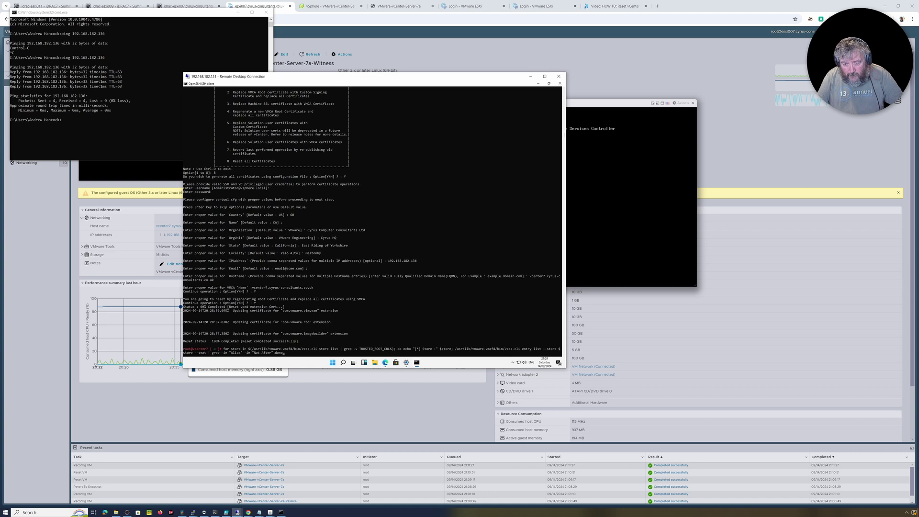
Step: Run the vecs-cli loop to list each store's Not After dates, now Sep 14 2026
{"action": "key", "text": "Return"}
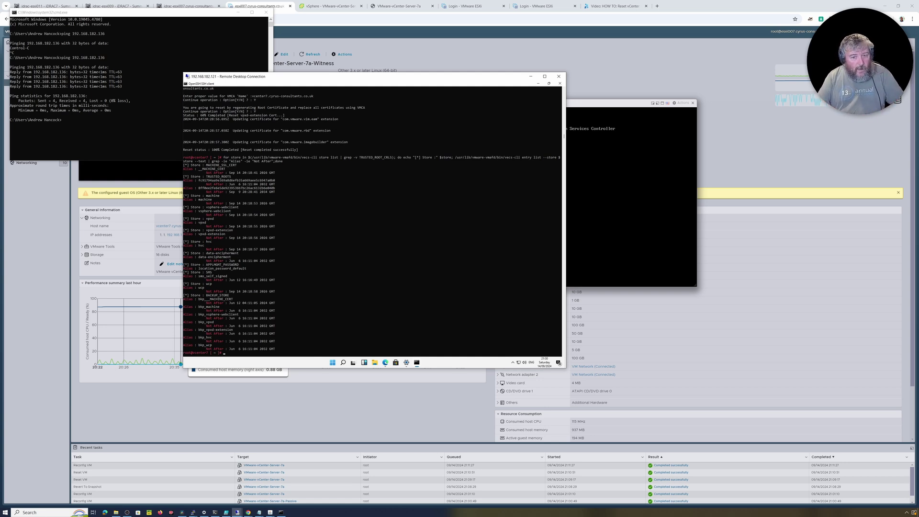
{"action": "type", "text": "/usr/lib/vmware-vmca/bin/certificate-manager"}
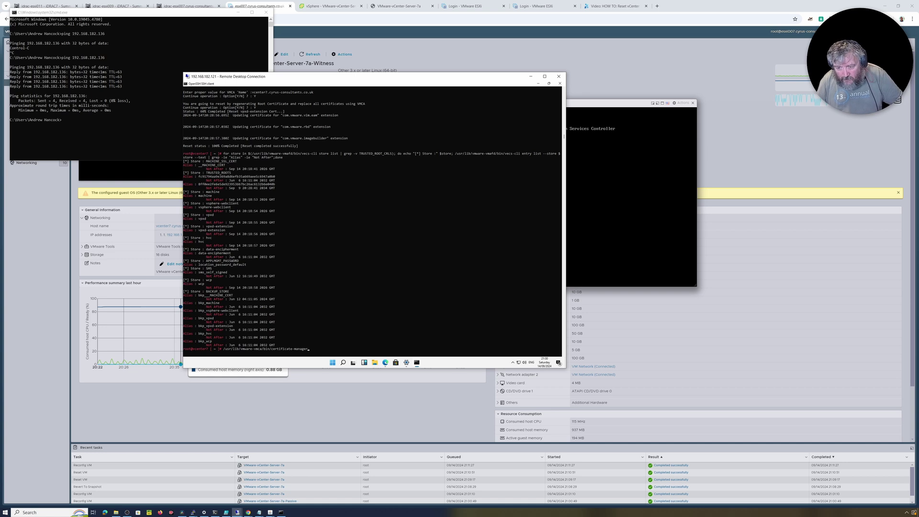
{"action": "key", "text": "Up"}
{"action": "key", "text": "Up"}
{"action": "key", "text": "Up"}
{"action": "key", "text": "Up"}
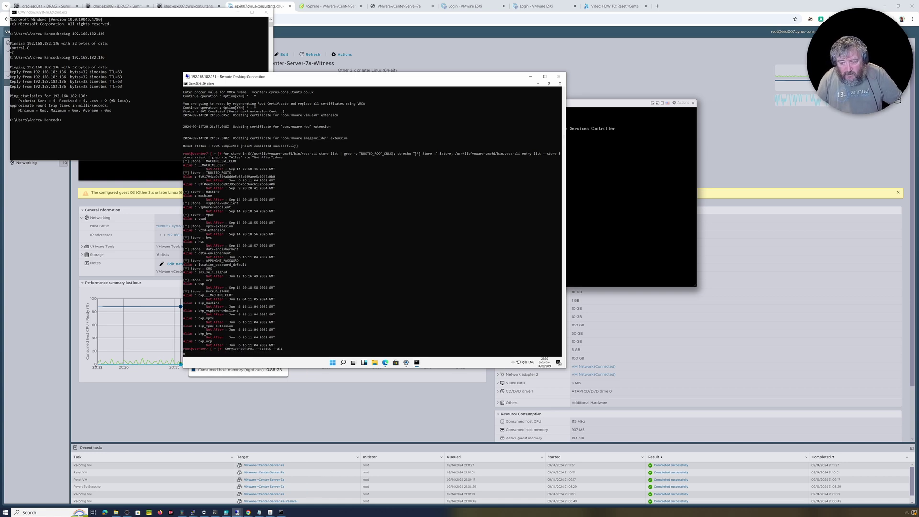
Step: Run service-control --status --all twice to check which vCenter services are running or stopped
{"action": "key", "text": "Return"}
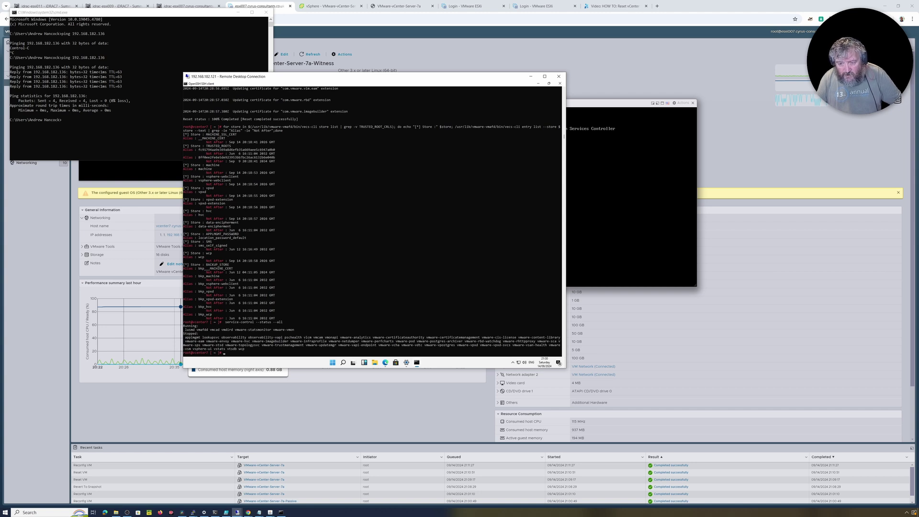
{"action": "key", "text": "Up"}
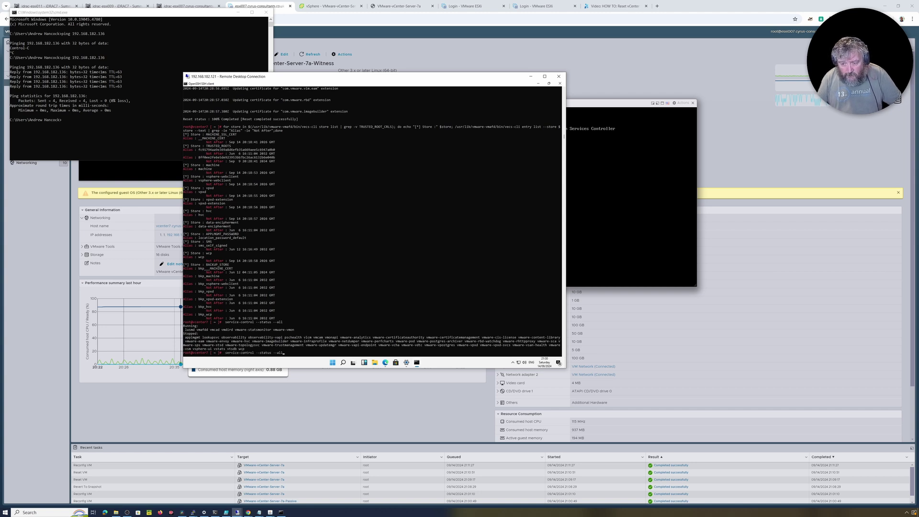
{"action": "key", "text": "Return"}
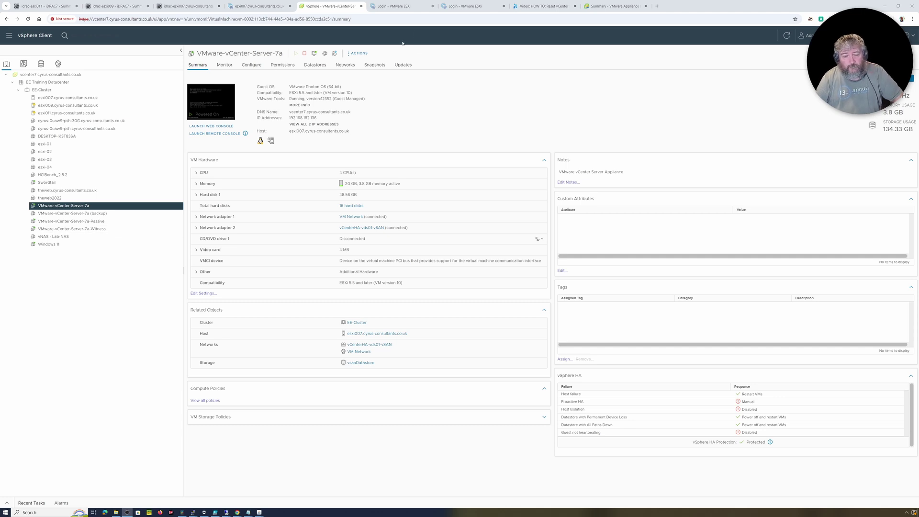
Step: Power off the VMware-vCenter-Server-7a-Passive VM
{"action": "right_click", "coordinate": [108, 222]}
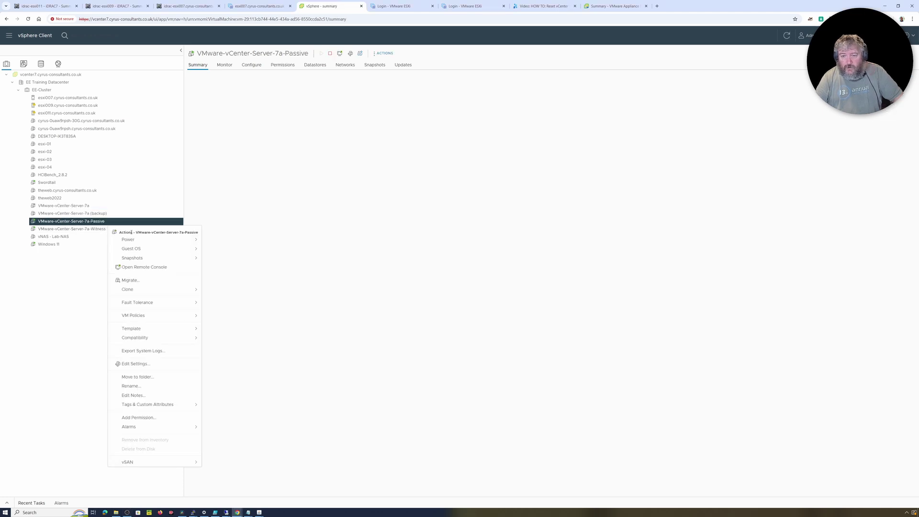
{"action": "mouse_move", "coordinate": [151, 242]}
{"action": "left_click", "coordinate": [219, 253]}
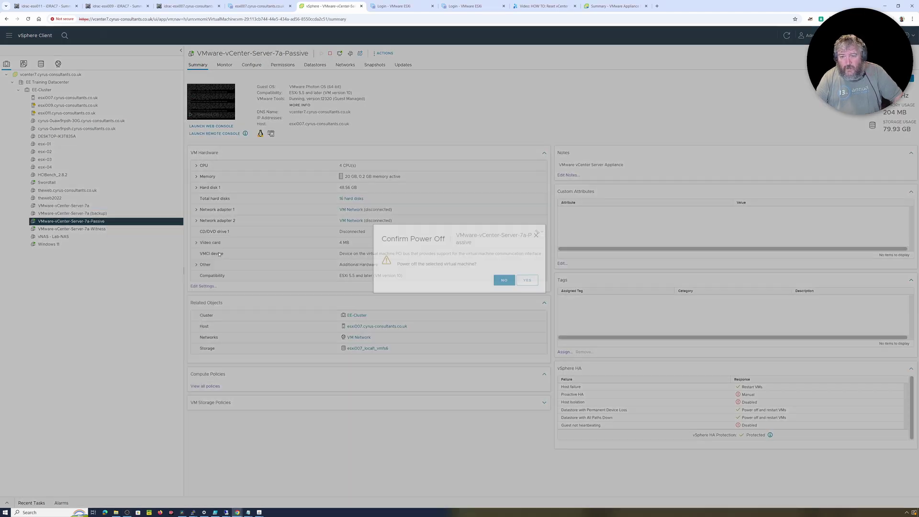
{"action": "left_click", "coordinate": [527, 281]}
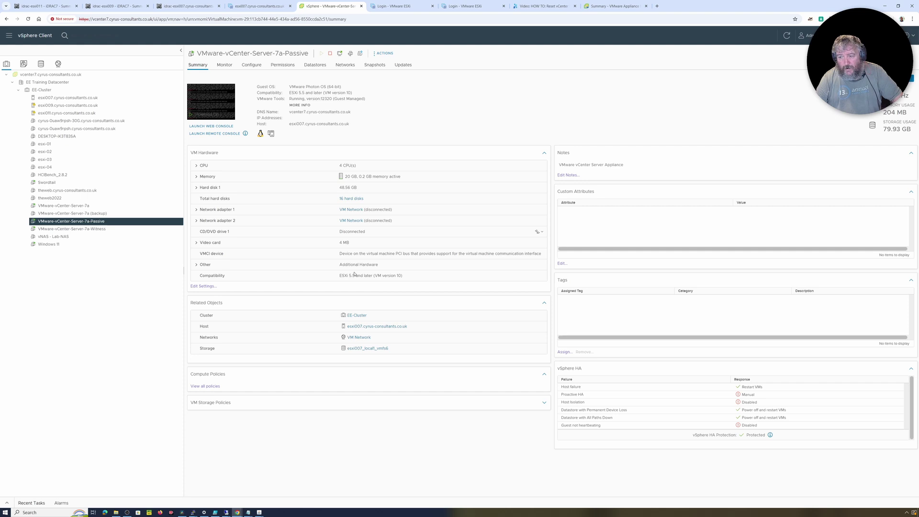
Step: Power off the VMware-vCenter-Server-7a-Witness VM and view its summary
{"action": "left_click", "coordinate": [121, 230]}
{"action": "right_click", "coordinate": [121, 232]}
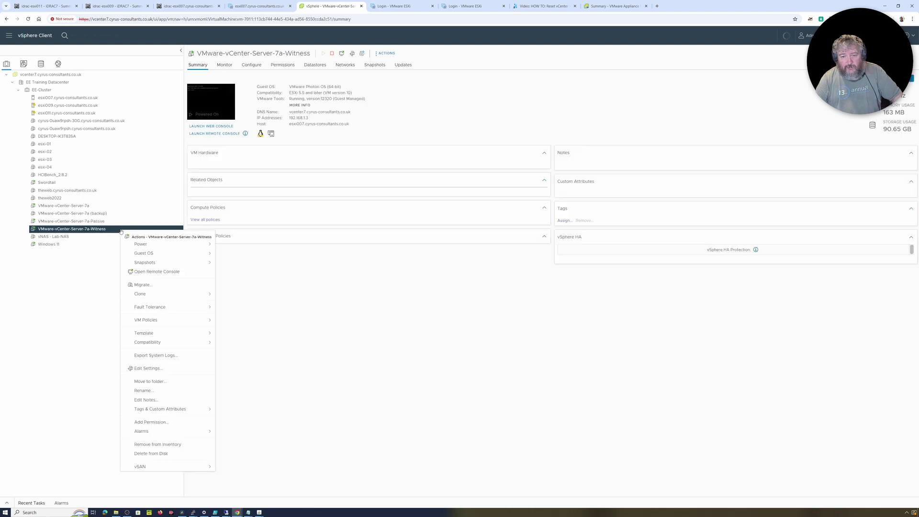
{"action": "mouse_move", "coordinate": [155, 245]}
{"action": "left_click", "coordinate": [254, 258]}
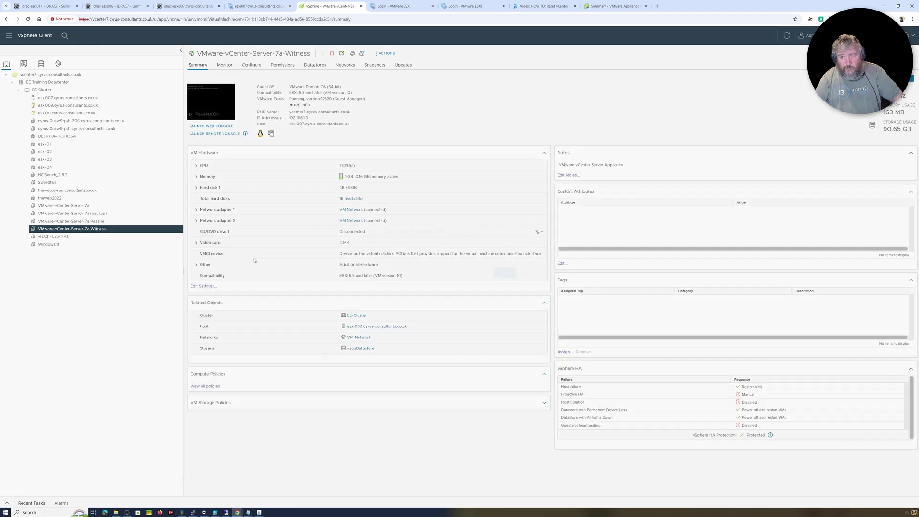
{"action": "left_click", "coordinate": [528, 289]}
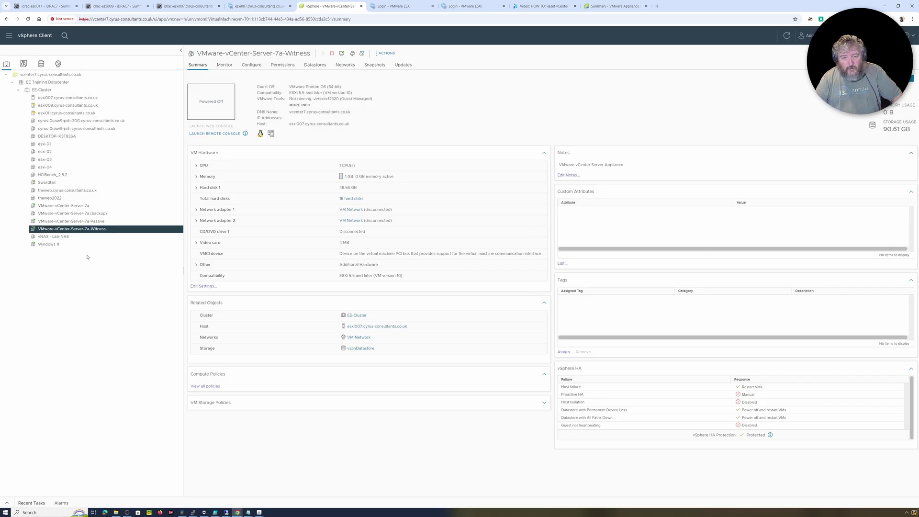
{"action": "key", "text": "Up"}
{"action": "key", "text": "Down"}
{"action": "left_click", "coordinate": [95, 229]}
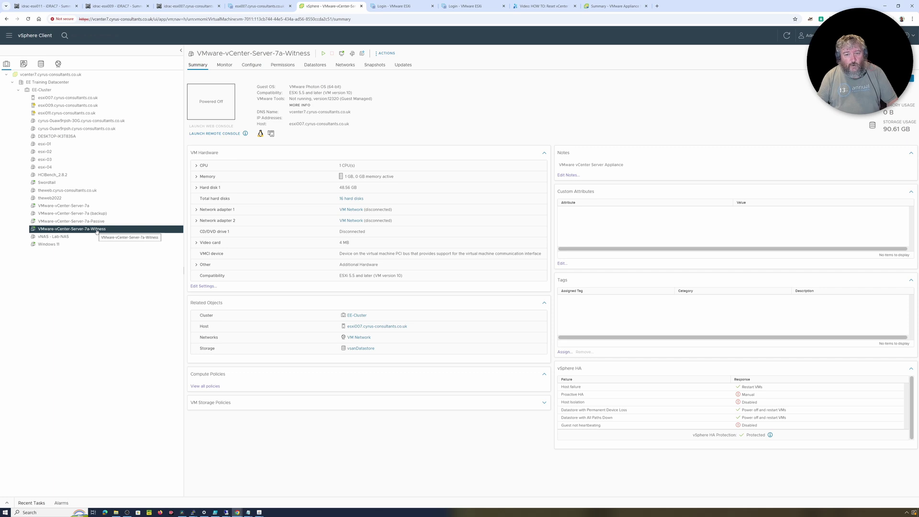
Step: Refresh the inventory and delete the VMware-vCenter-Server-7a-Passive VM from disk
{"action": "left_click", "coordinate": [786, 37]}
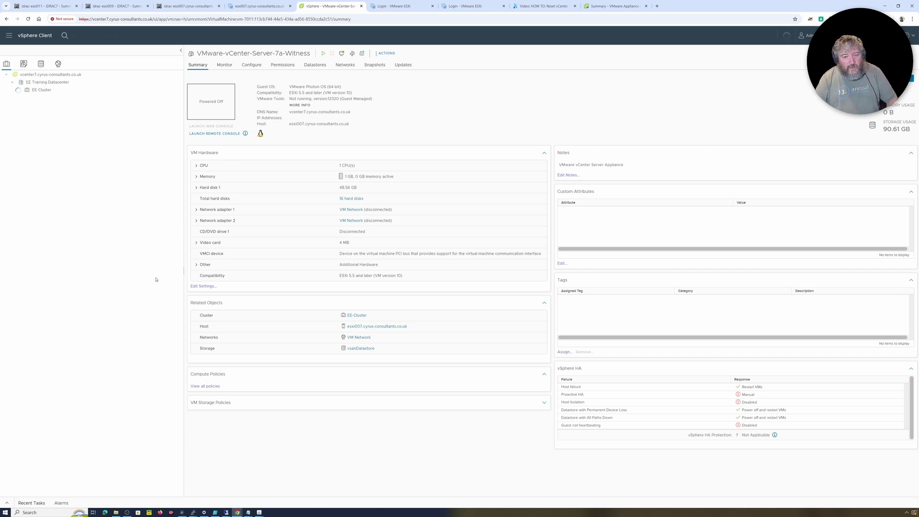
{"action": "left_click", "coordinate": [104, 221]}
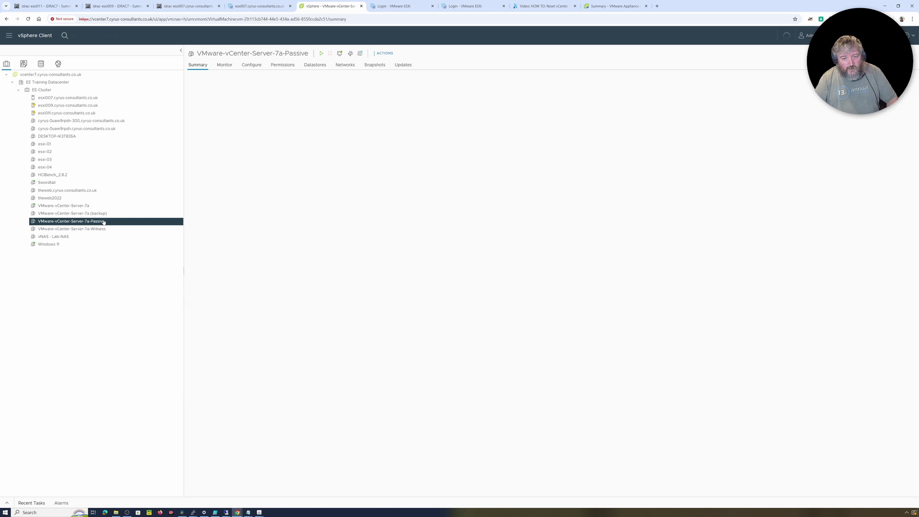
{"action": "right_click", "coordinate": [104, 222]}
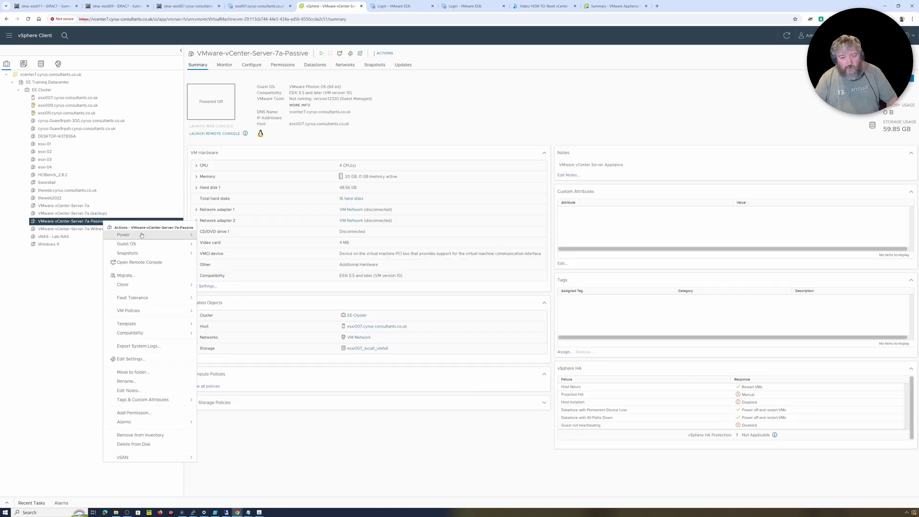
{"action": "left_click", "coordinate": [133, 444]}
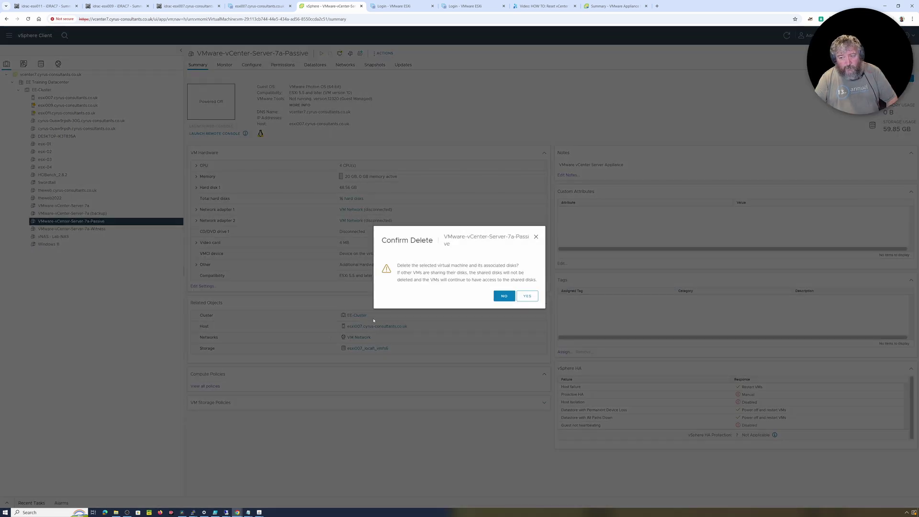
{"action": "left_click", "coordinate": [528, 296]}
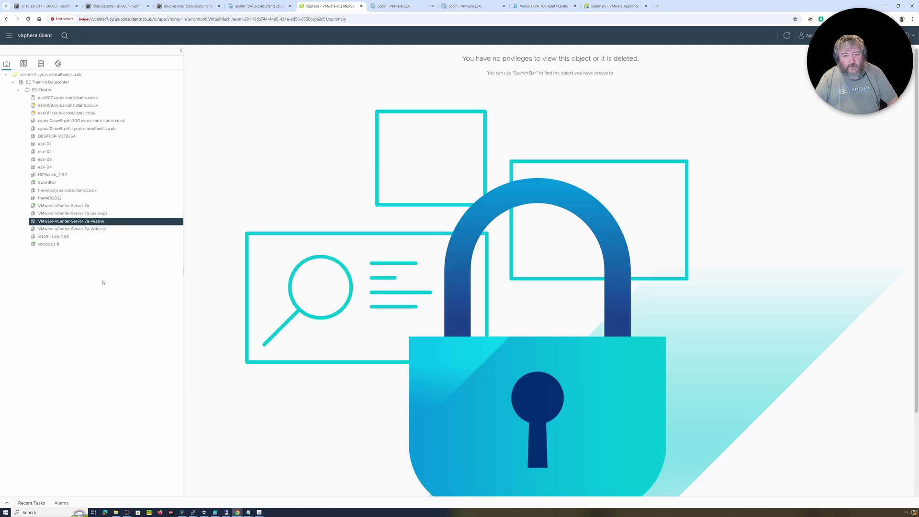
{"action": "left_click", "coordinate": [49, 91]}
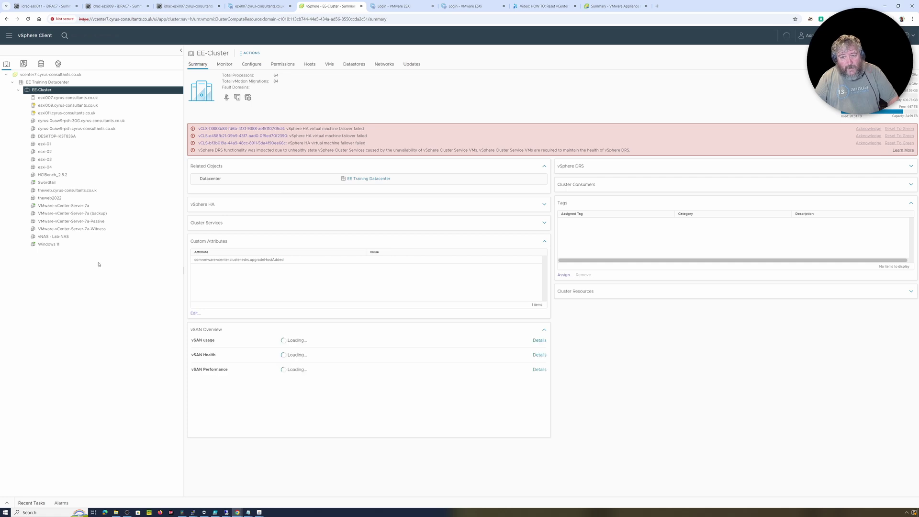
Step: Delete the VMware-vCenter-Server-7a-Witness VM from disk and return to the EE-Cluster summary
{"action": "left_click", "coordinate": [94, 229]}
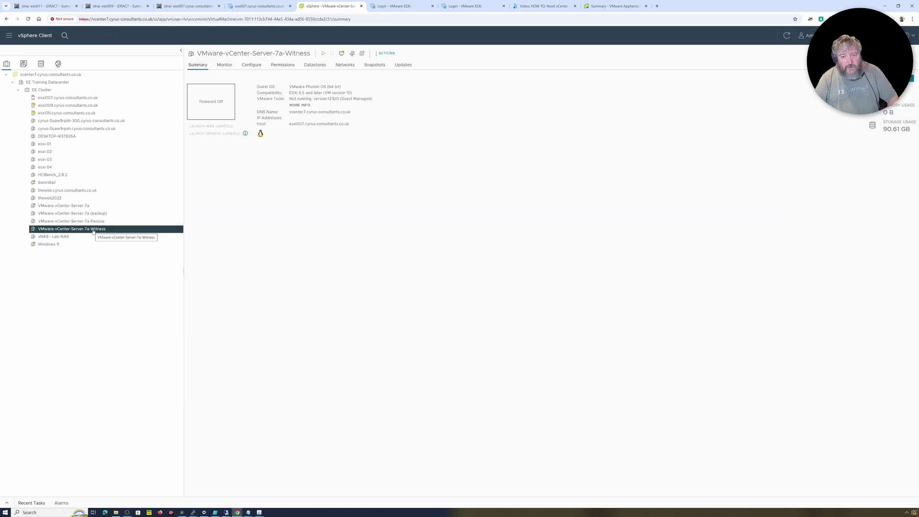
{"action": "right_click", "coordinate": [94, 232]}
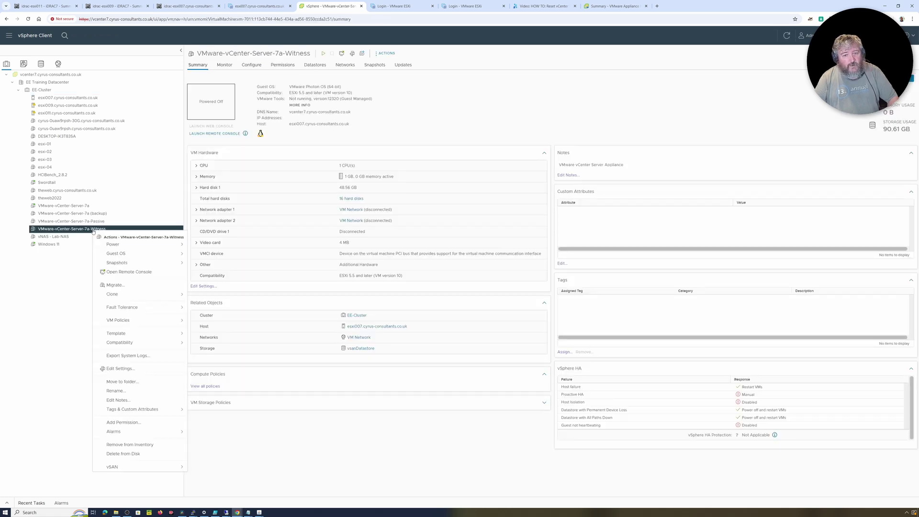
{"action": "left_click", "coordinate": [150, 454]}
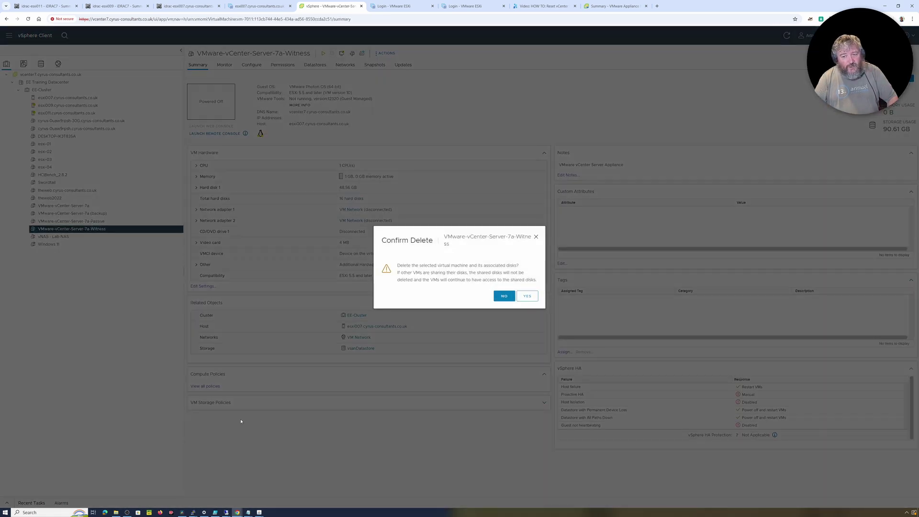
{"action": "left_click", "coordinate": [527, 296]}
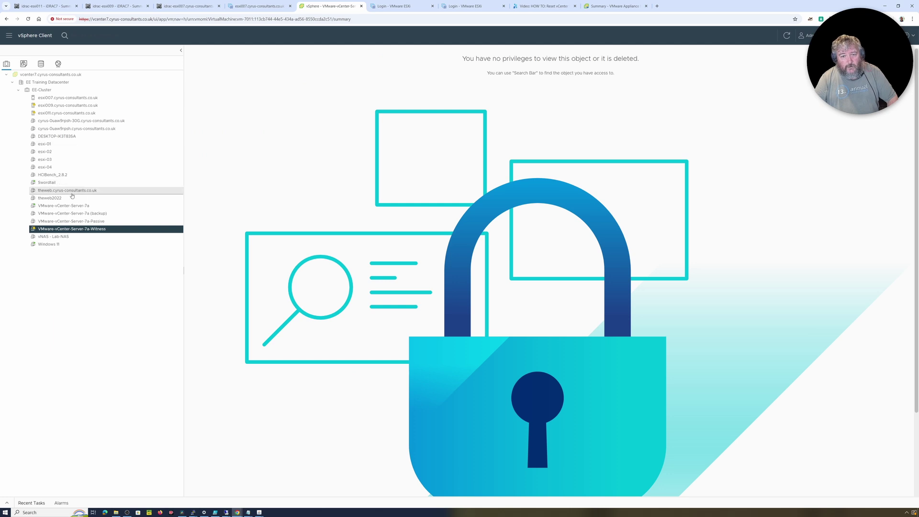
{"action": "left_click", "coordinate": [48, 90]}
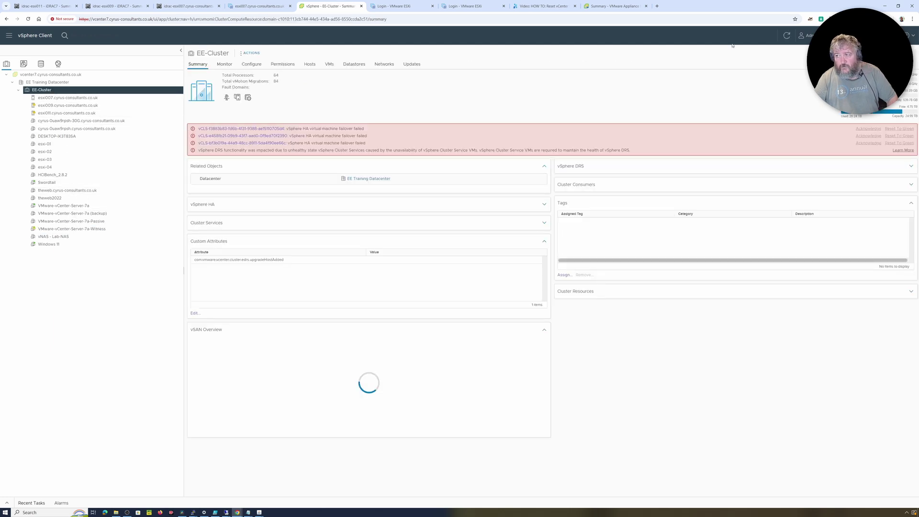
Step: Refresh the inventory and open vCenter HA settings for vcenter7.cyrus-consultants.co.uk
{"action": "left_click", "coordinate": [787, 37]}
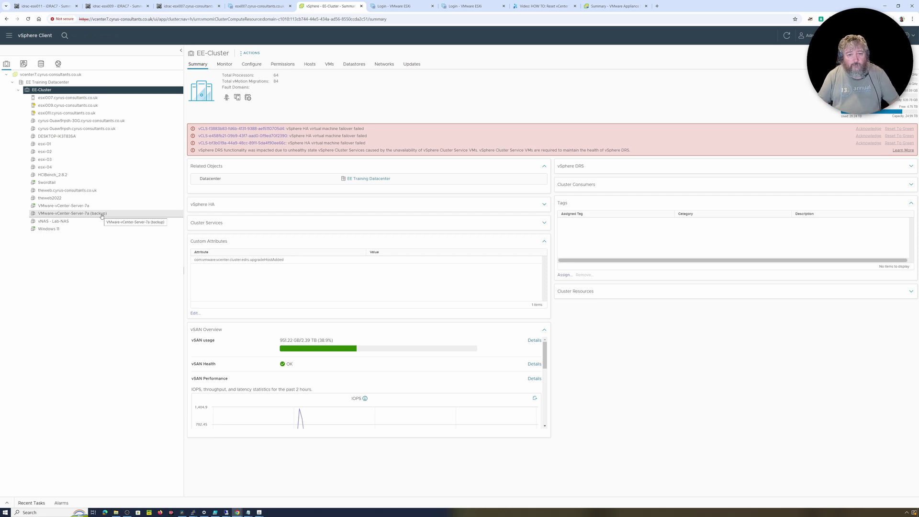
{"action": "left_click", "coordinate": [92, 75]}
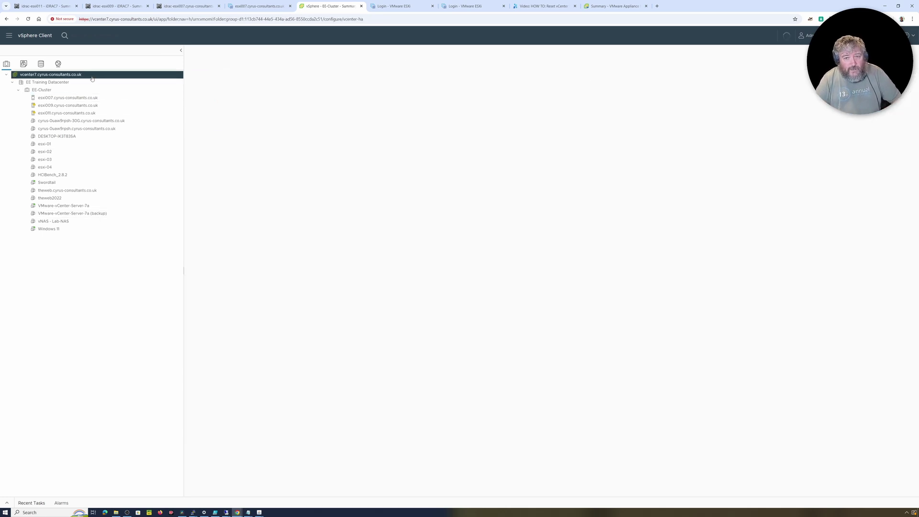